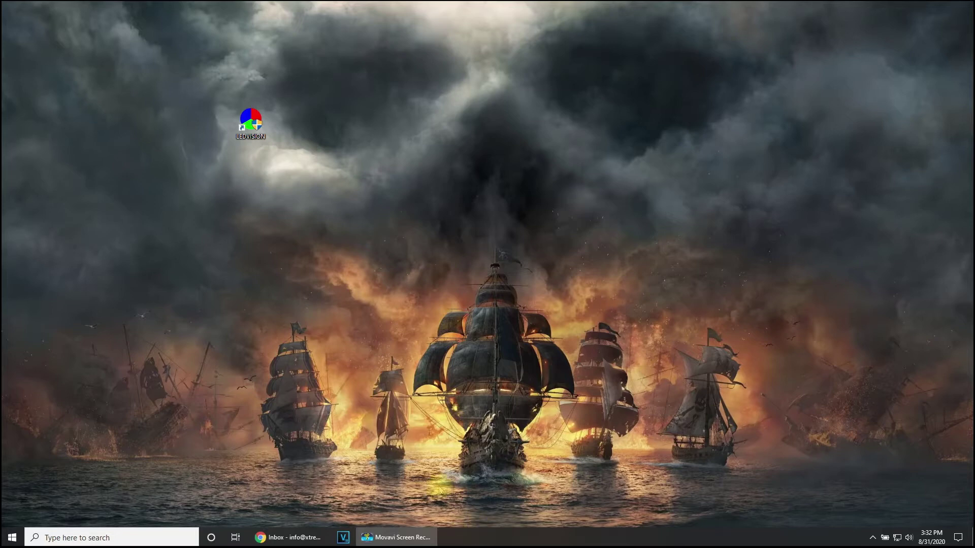
Step: Launch LEDVISION 5.0, arrange the main and LED1 preview windows, and open Screen Control
{"action": "double_click", "coordinate": [254, 121]}
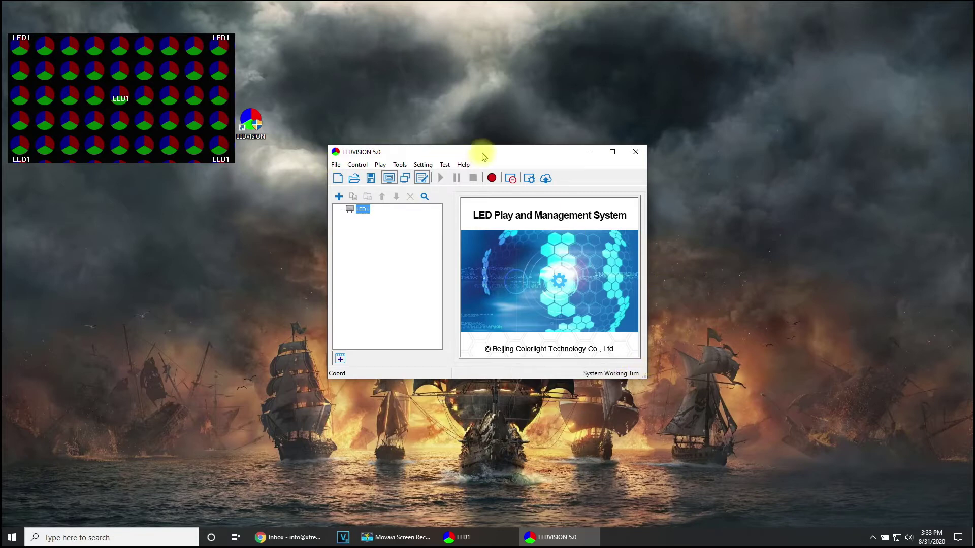
{"action": "left_click_drag", "start_coordinate": [483, 152], "coordinate": [457, 133]}
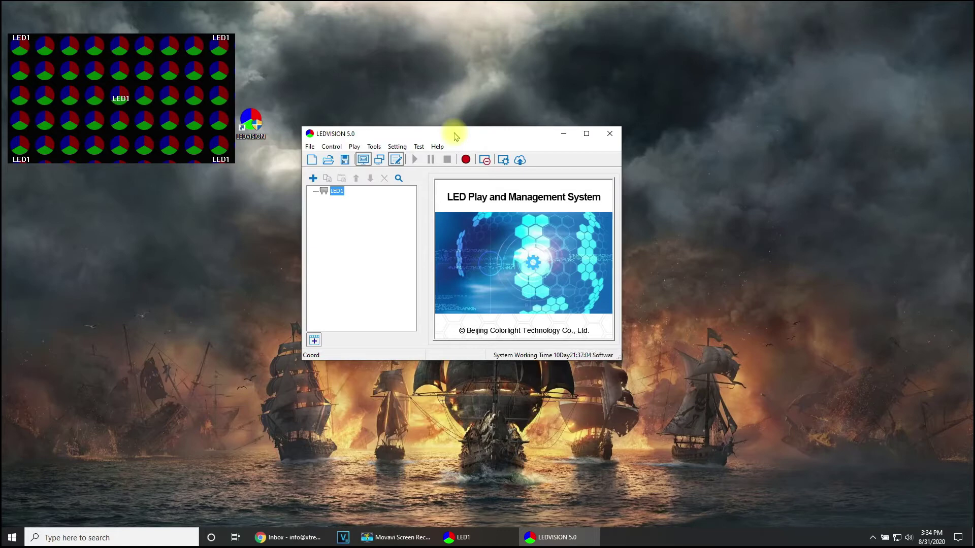
{"action": "left_click_drag", "start_coordinate": [81, 94], "coordinate": [202, 186]}
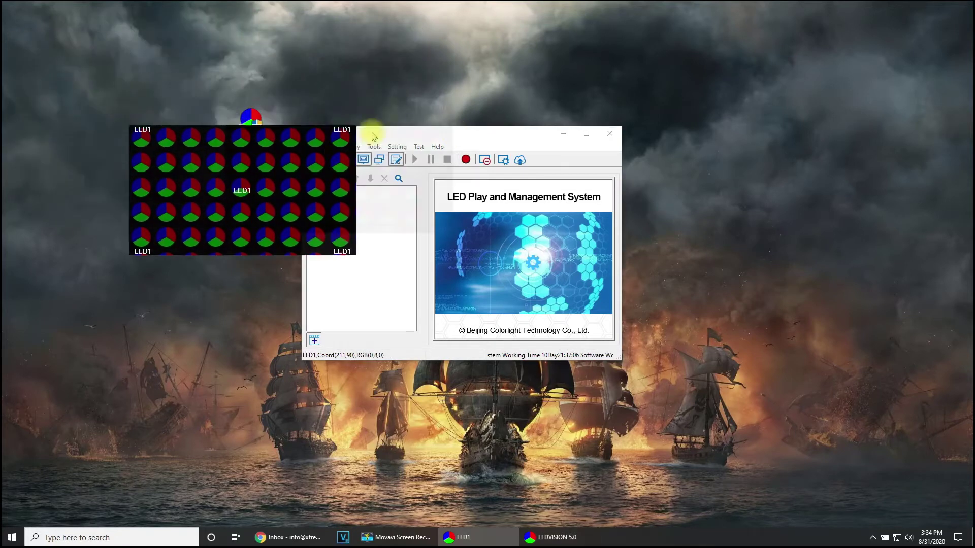
{"action": "left_click_drag", "start_coordinate": [372, 136], "coordinate": [151, 95]}
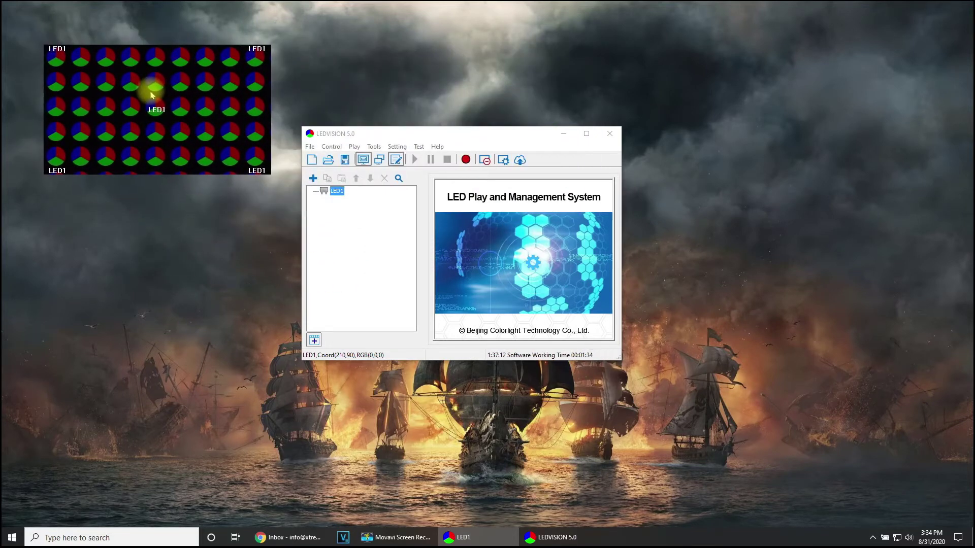
{"action": "left_click_drag", "start_coordinate": [421, 135], "coordinate": [414, 61]}
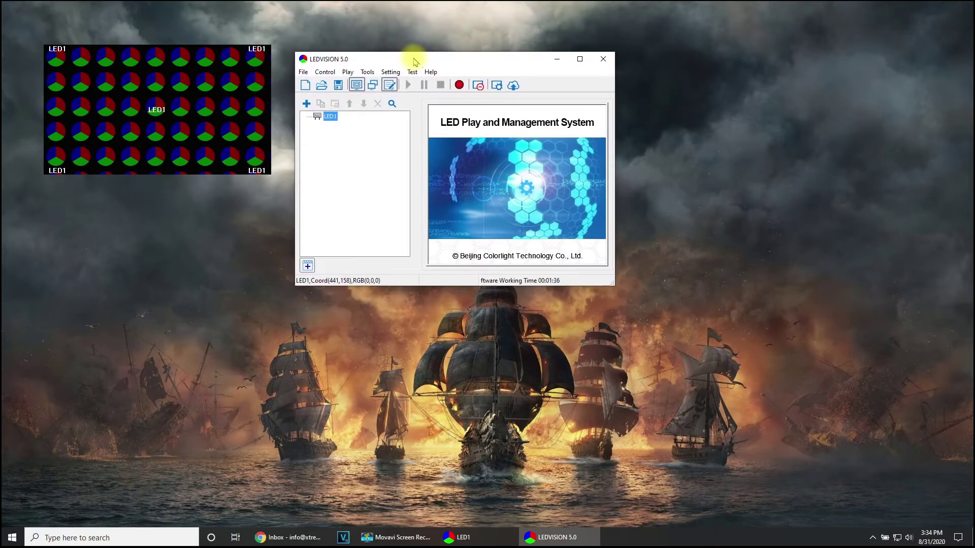
{"action": "left_click", "coordinate": [324, 72]}
Step: Detect the two receiver cards, check the 448×256 screen size, and move LED1 to X 21, Y 36
{"action": "left_click", "coordinate": [345, 83]}
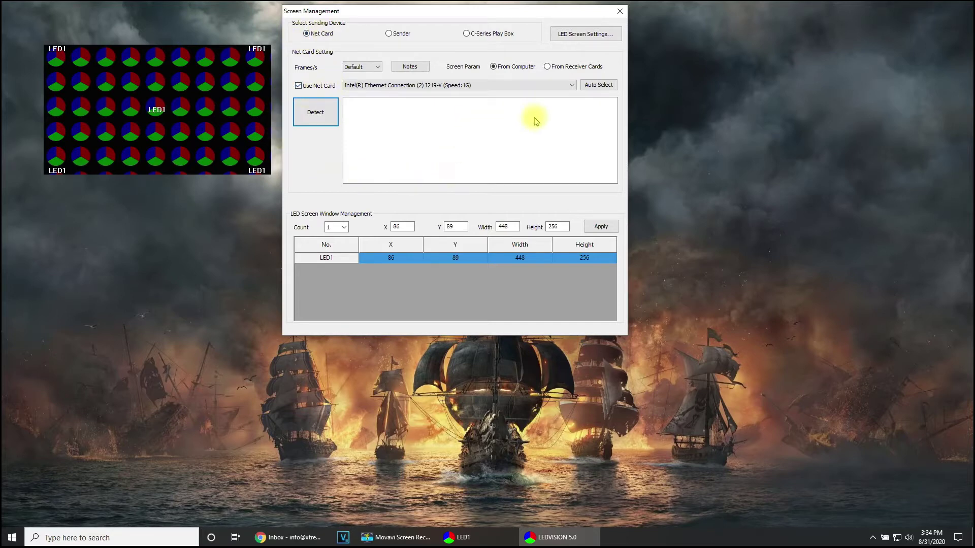
{"action": "left_click", "coordinate": [320, 110]}
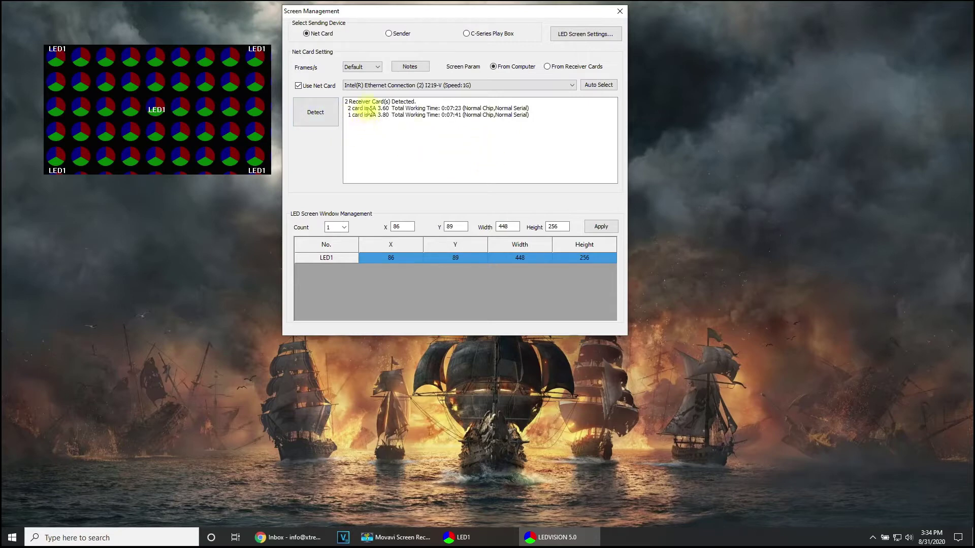
{"action": "double_click", "coordinate": [509, 227]}
{"action": "left_click", "coordinate": [555, 226]}
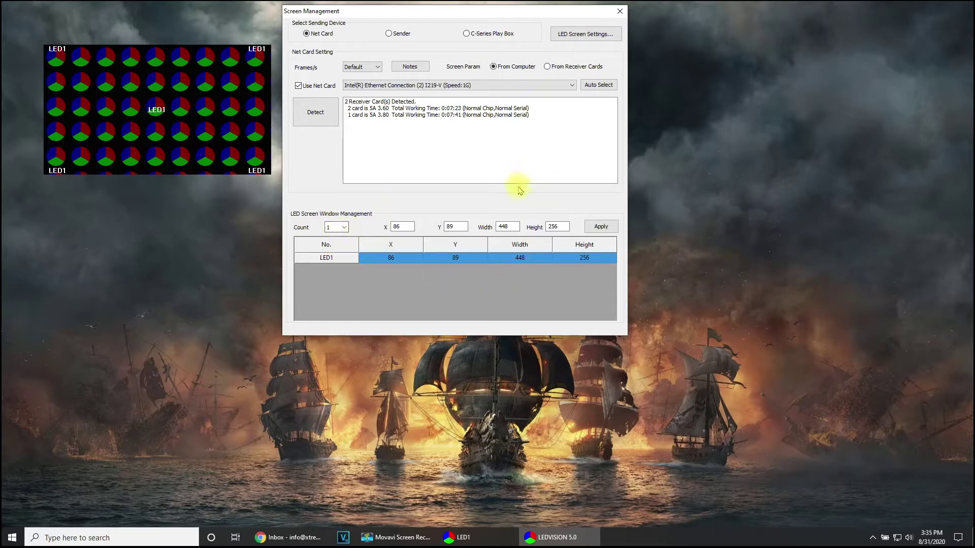
{"action": "left_click_drag", "start_coordinate": [196, 48], "coordinate": [144, 89]}
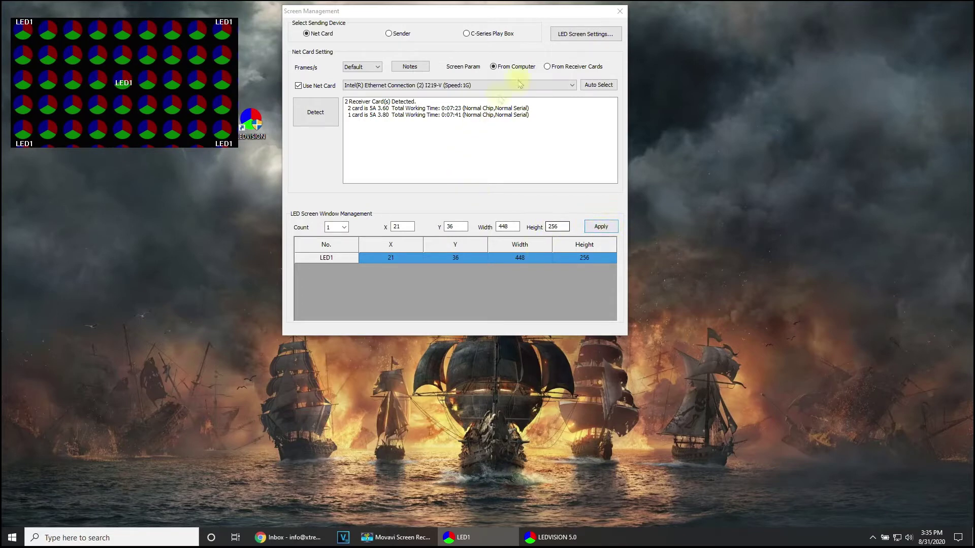
{"action": "left_click", "coordinate": [569, 35]}
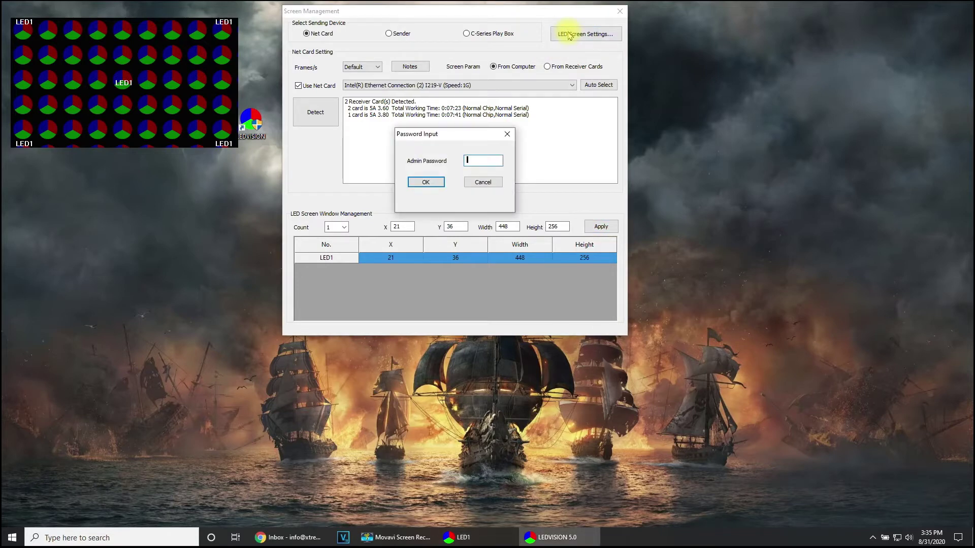
Step: Enter the admin password, detect both receiver cards, and view the 448×256 screen parameters
{"action": "type", "text": "168"}
{"action": "key", "text": "Return"}
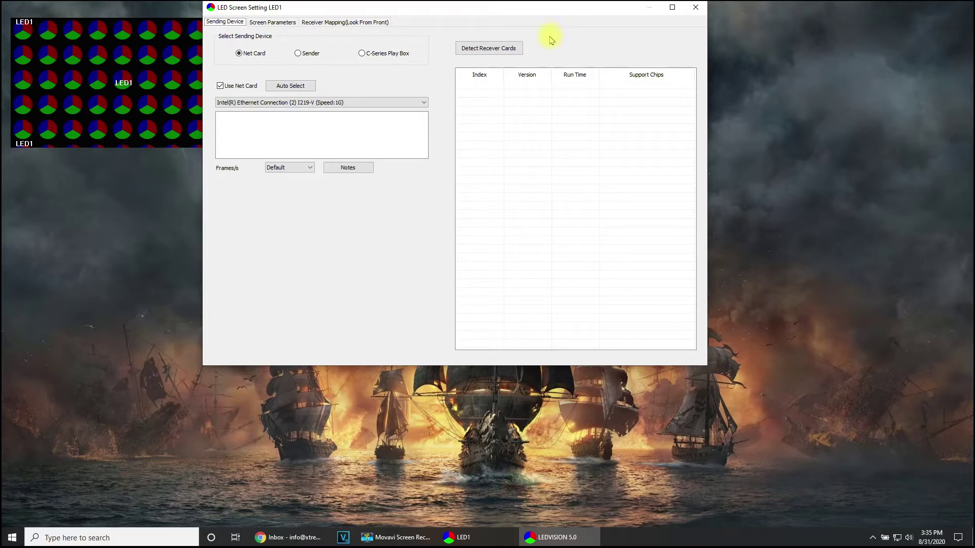
{"action": "left_click", "coordinate": [493, 49]}
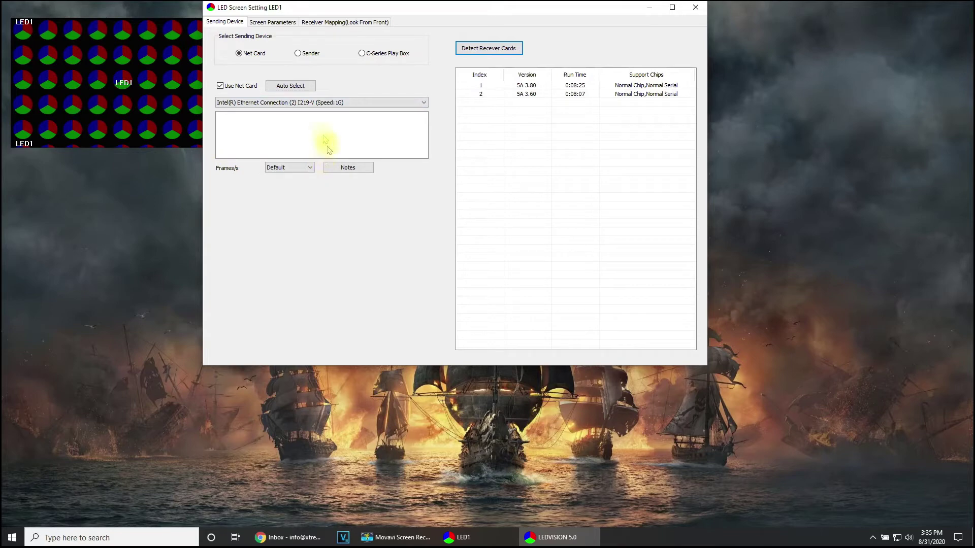
{"action": "left_click", "coordinate": [275, 23]}
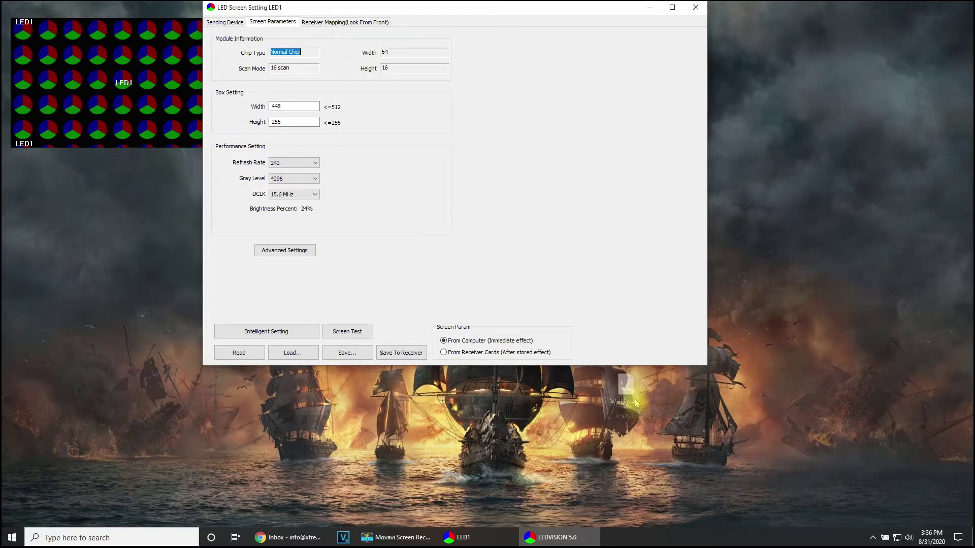
Step: Place Wally.rcvbp on the desktop, cancel loading a receiver file, and keep box height 256
{"action": "left_click_drag", "start_coordinate": [167, 322], "coordinate": [148, 336]}
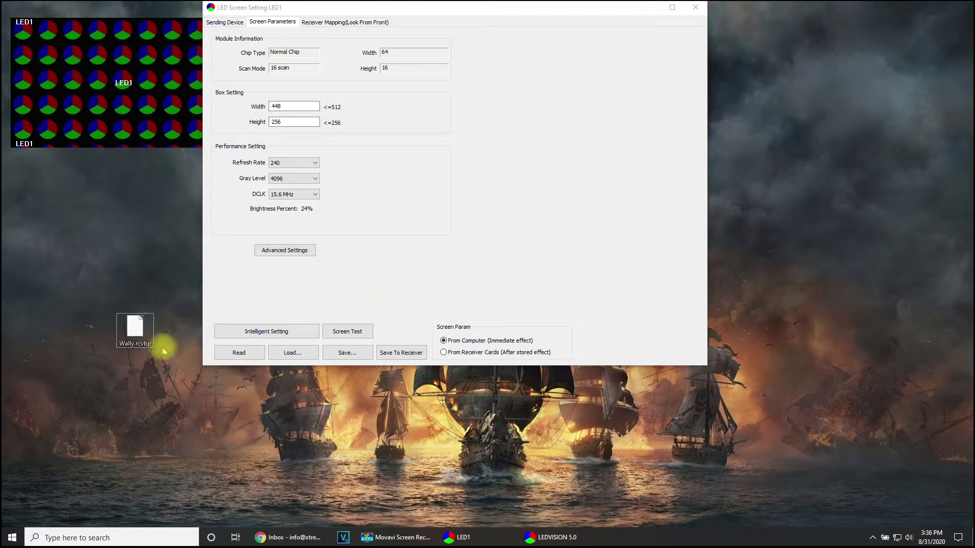
{"action": "left_click", "coordinate": [303, 352]}
{"action": "left_click", "coordinate": [304, 368]}
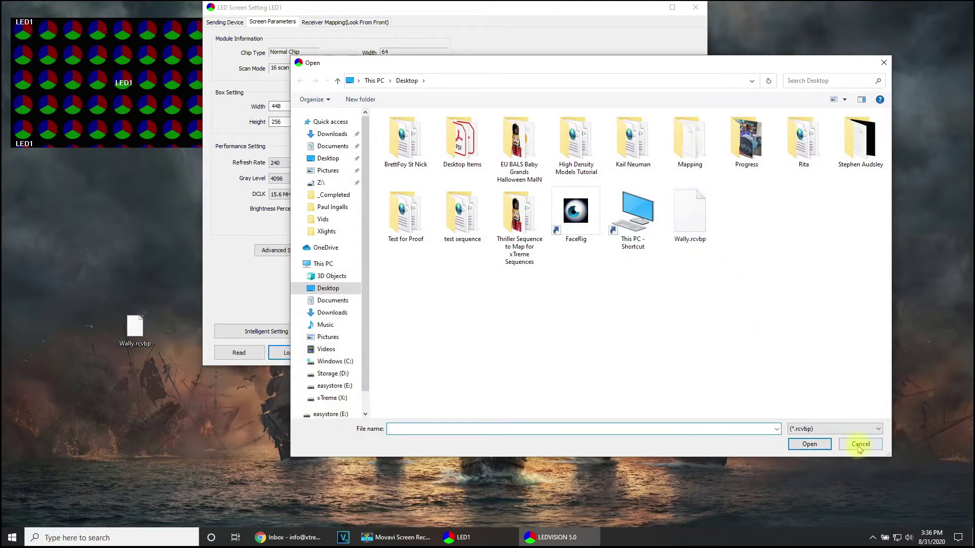
{"action": "left_click", "coordinate": [860, 445]}
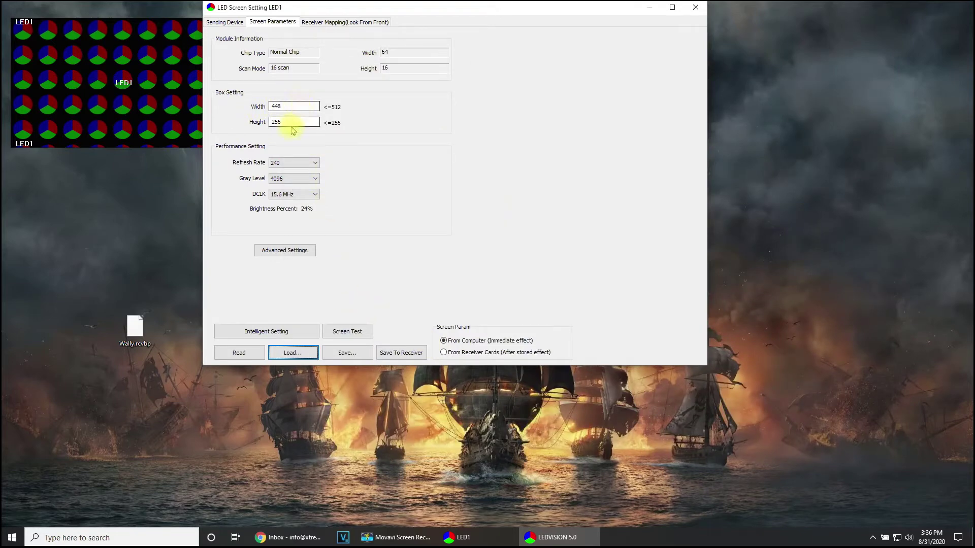
{"action": "left_click", "coordinate": [278, 123]}
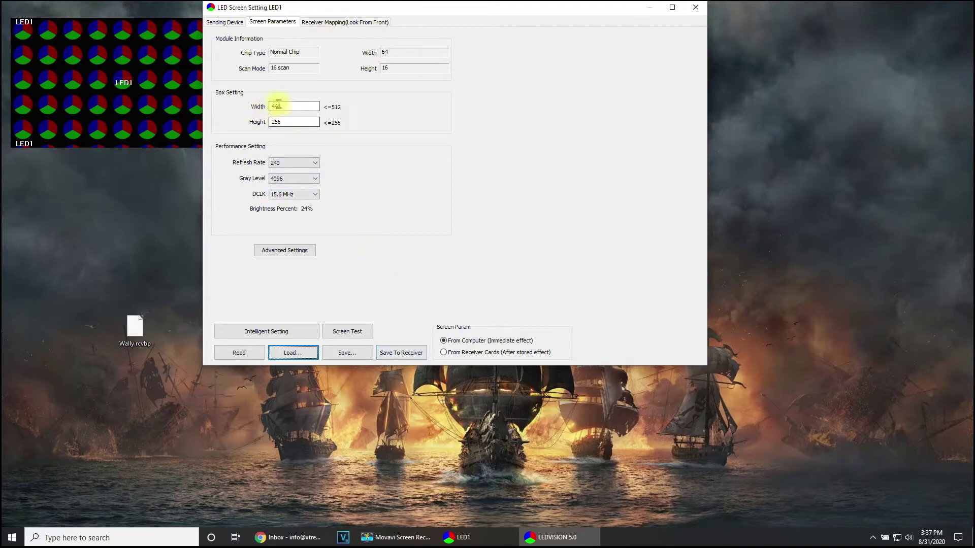
{"action": "left_click", "coordinate": [338, 22]}
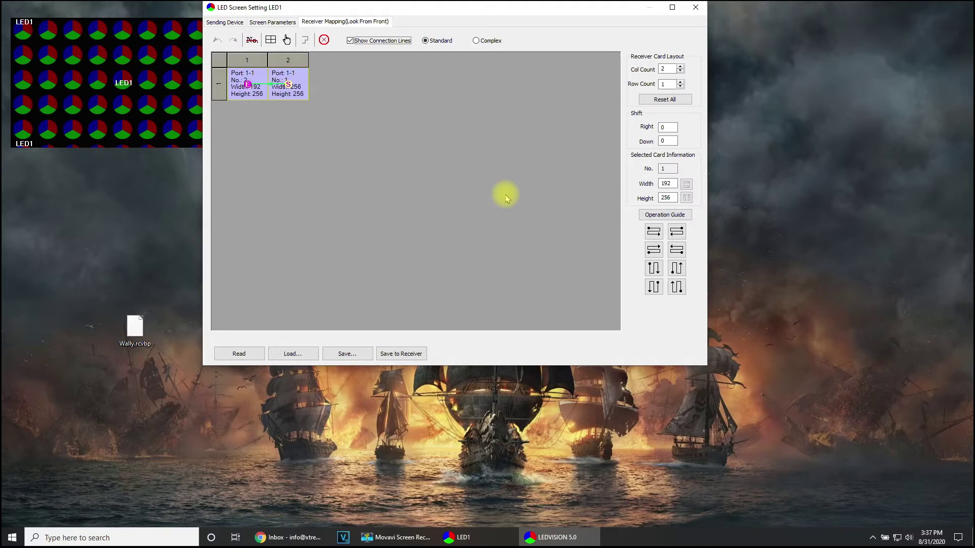
Step: Inspect the two Port 1-1 receiver cards, sized 192×256 in column 1 and 256×256 in column 2
{"action": "left_click", "coordinate": [244, 98]}
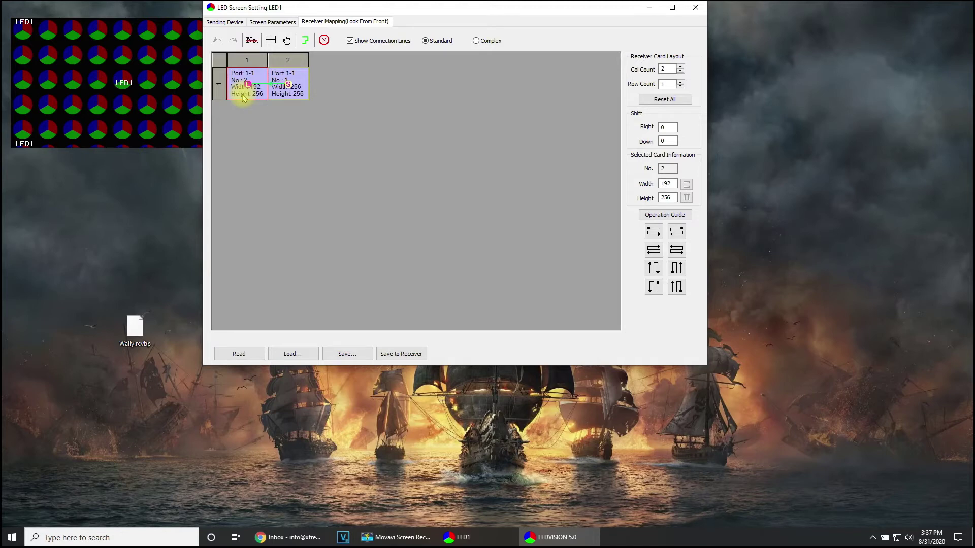
{"action": "left_click", "coordinate": [298, 98]}
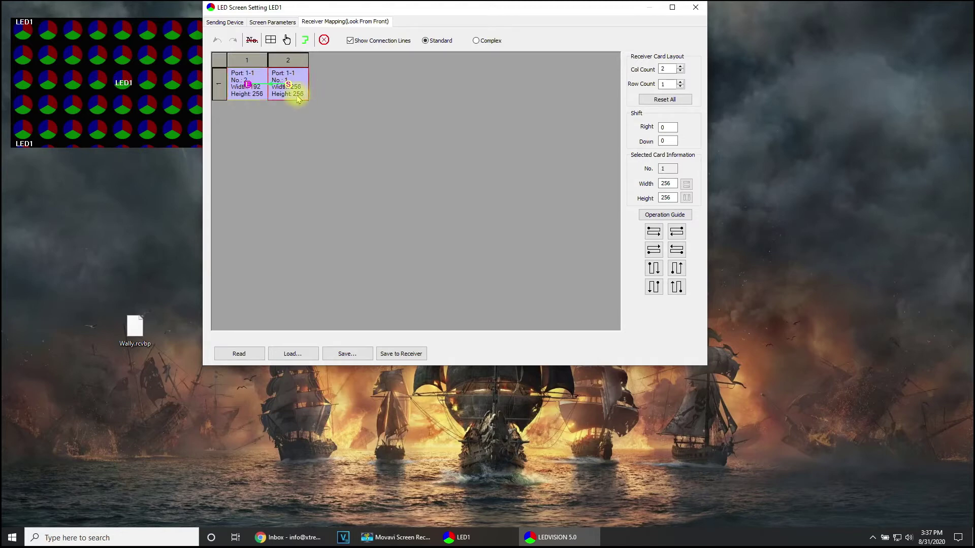
{"action": "left_click", "coordinate": [254, 99]}
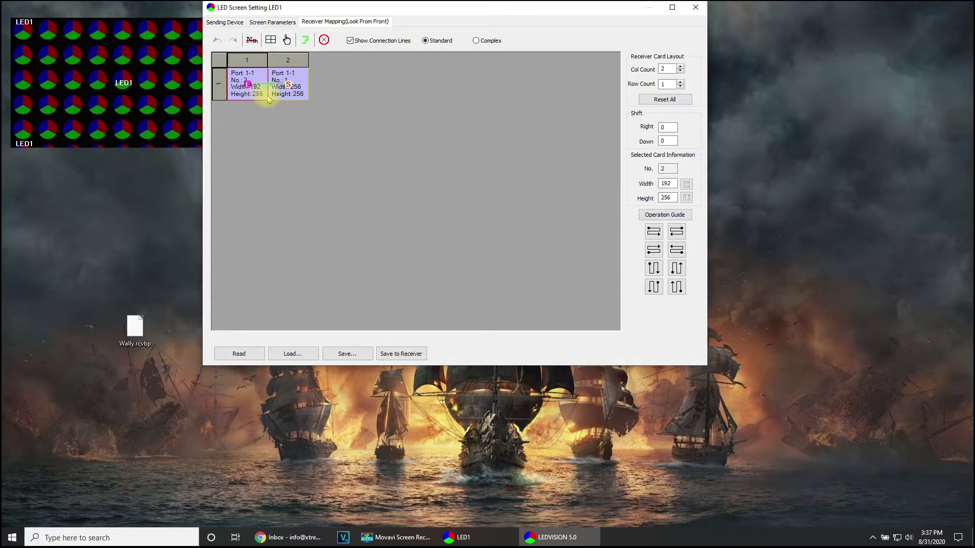
{"action": "left_click", "coordinate": [292, 98]}
{"action": "left_click", "coordinate": [256, 93]}
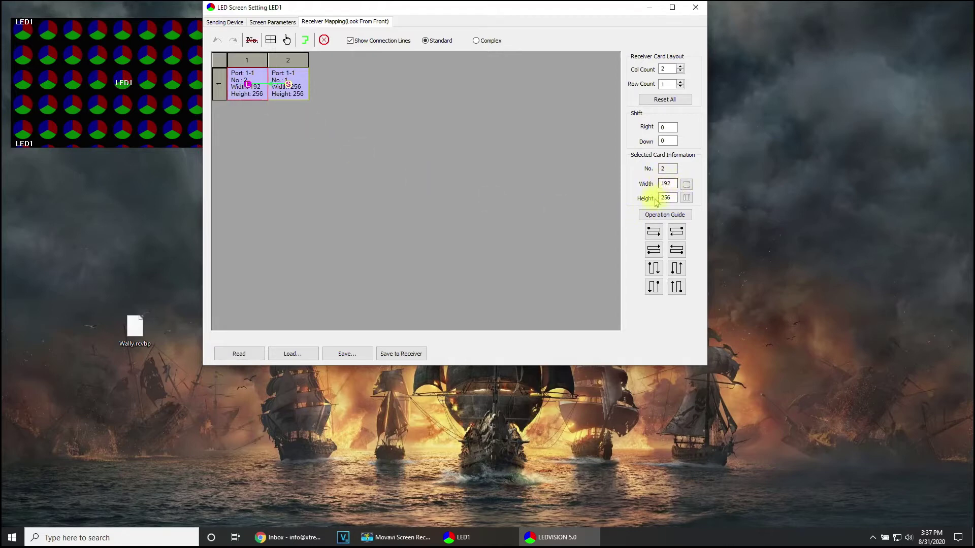
{"action": "left_click", "coordinate": [302, 90]}
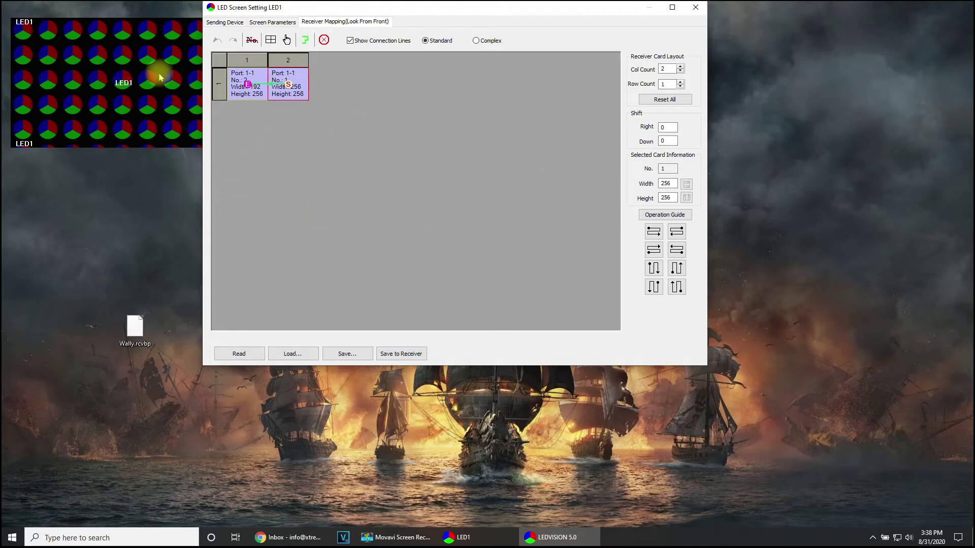
{"action": "left_click_drag", "start_coordinate": [399, 8], "coordinate": [430, 11]}
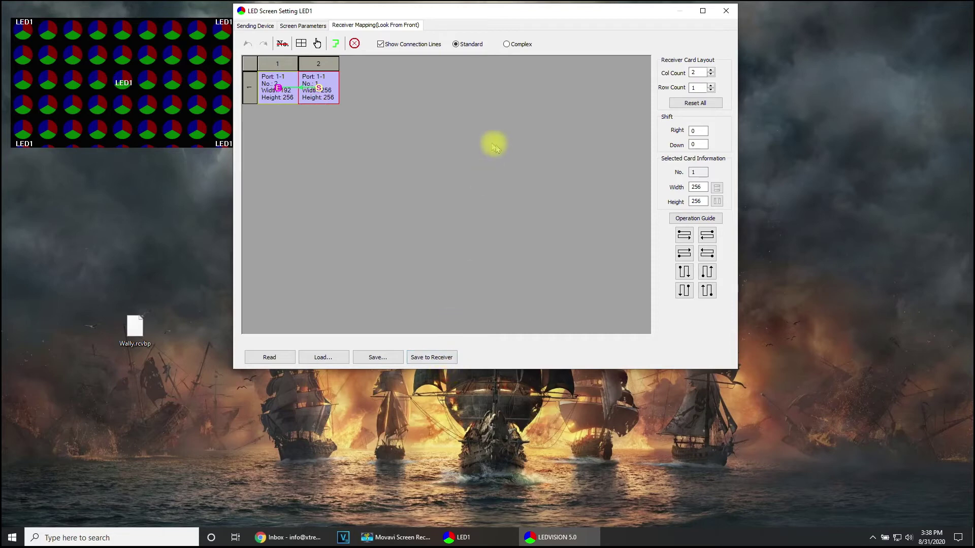
Step: Return to Screen Parameters and launch Intelligent Setting to reach the module Wizard 1
{"action": "left_click", "coordinate": [302, 27]}
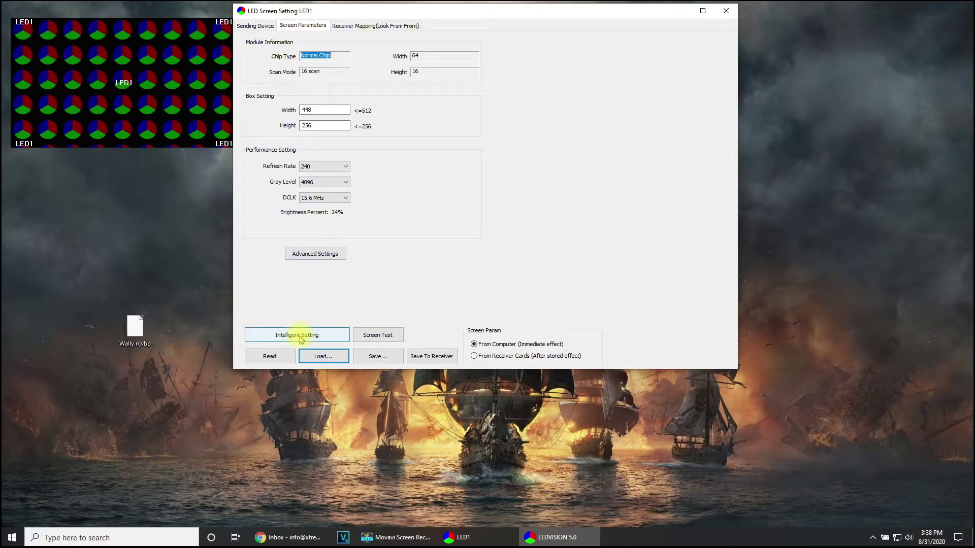
{"action": "left_click", "coordinate": [299, 336]}
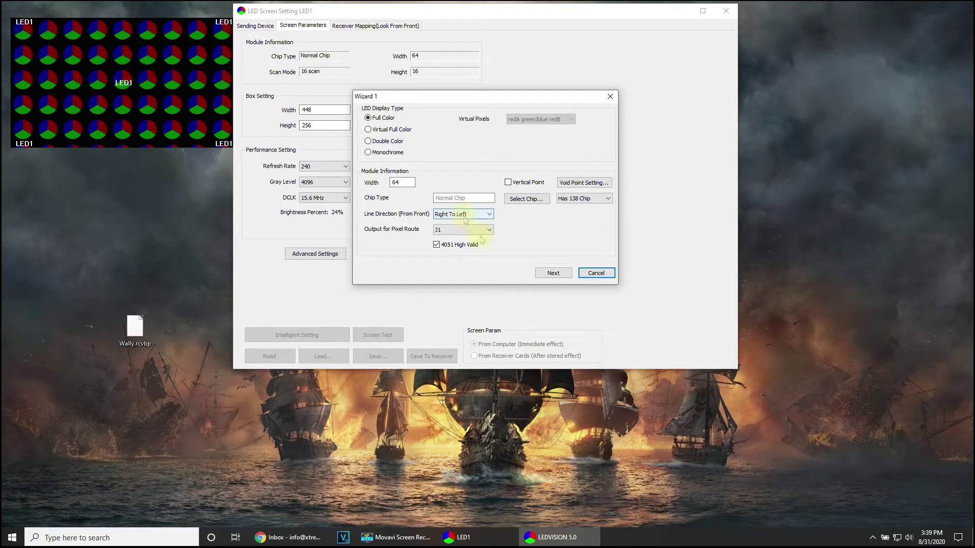
Step: Accept Full Color, width 64, Right To Left, J1 output, and answer the black/white test
{"action": "left_click", "coordinate": [553, 274]}
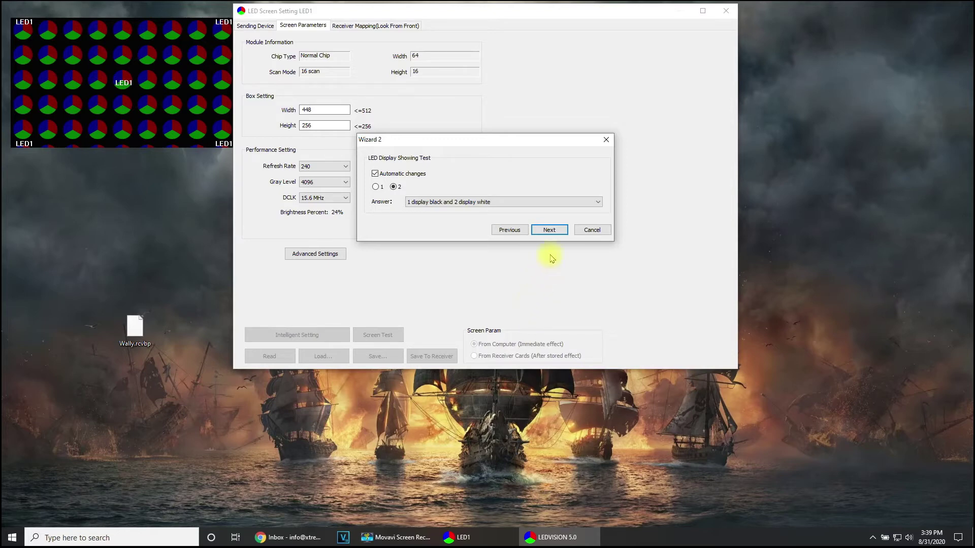
{"action": "left_click", "coordinate": [550, 229]}
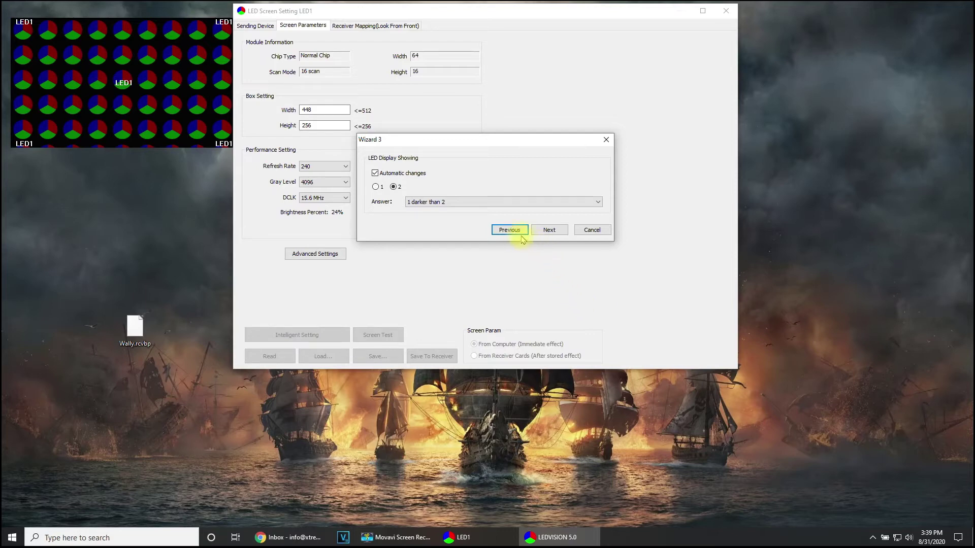
Step: Answer '1 darker than 2', confirm the colour state, and choose one lit row
{"action": "left_click", "coordinate": [550, 229]}
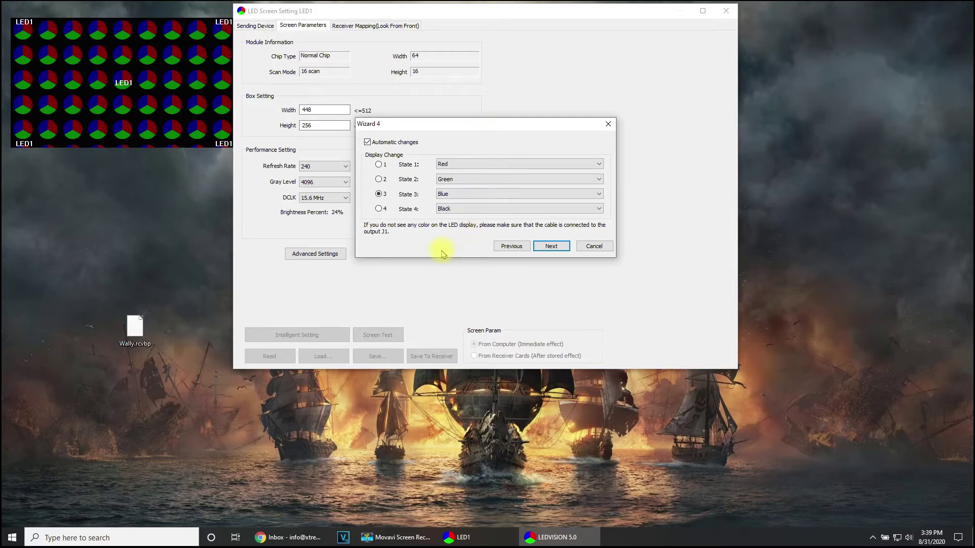
{"action": "left_click", "coordinate": [554, 246]}
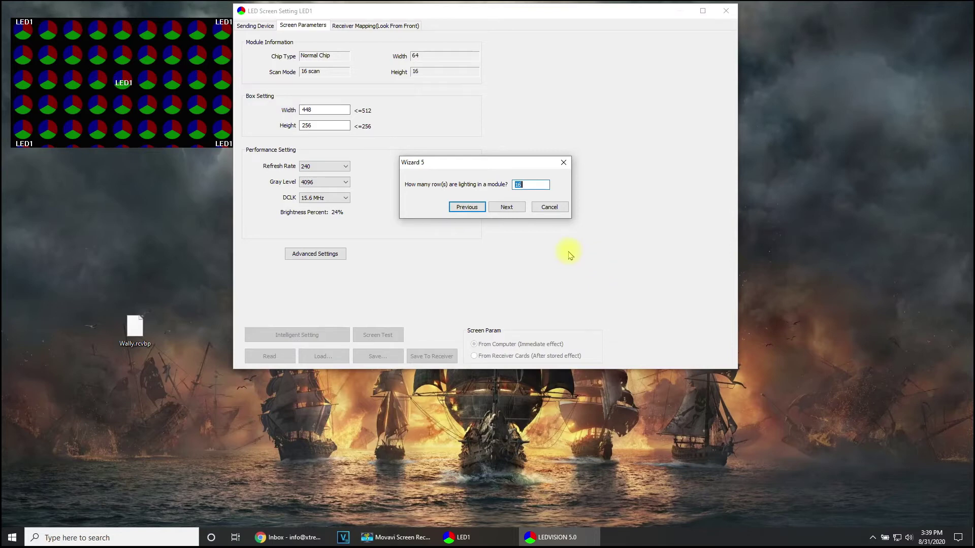
{"action": "left_click", "coordinate": [506, 207]}
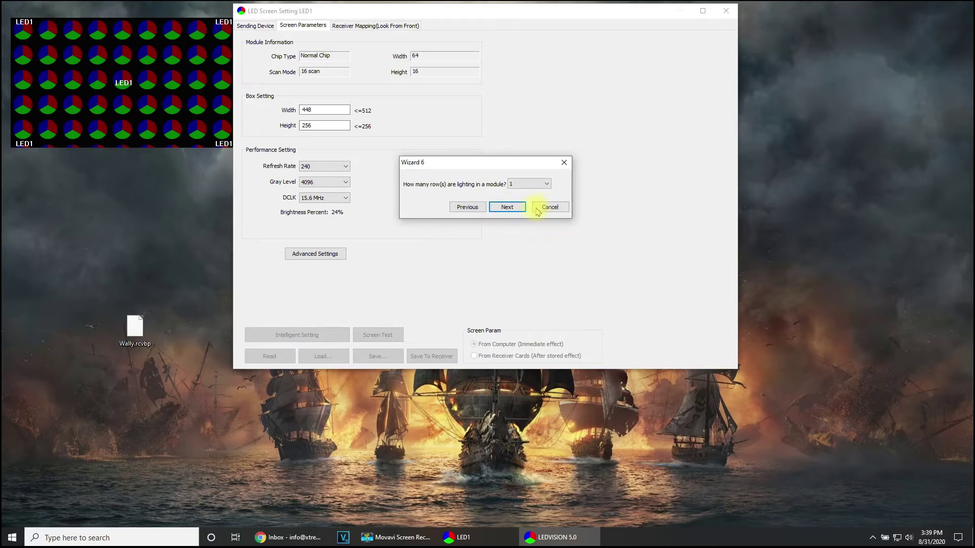
{"action": "left_click", "coordinate": [511, 207]}
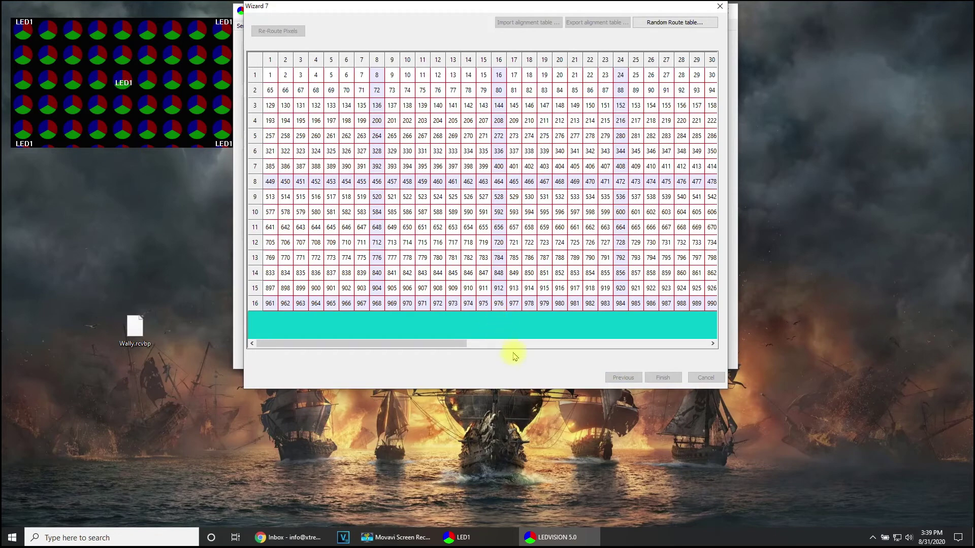
Step: Review the Wizard 7 mapping table across columns 1–64 and finish, giving a 64×16, 16-scan module
{"action": "mouse_move", "coordinate": [444, 348]}
{"action": "left_mouse_down"}
{"action": "mouse_move", "coordinate": [681, 343]}
{"action": "mouse_move", "coordinate": [448, 340]}
{"action": "mouse_move", "coordinate": [405, 352]}
{"action": "mouse_move", "coordinate": [414, 391]}
{"action": "left_mouse_up"}
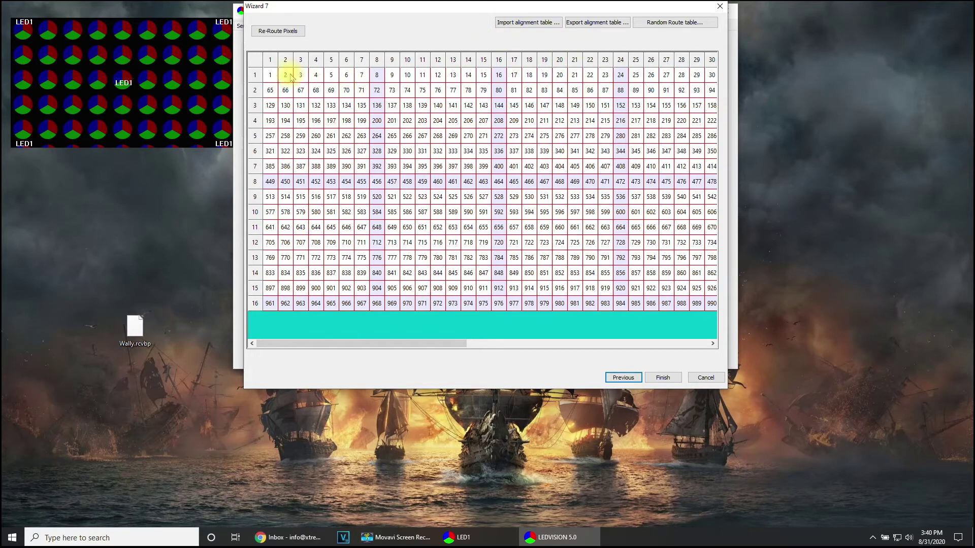
{"action": "left_click_drag", "start_coordinate": [449, 349], "coordinate": [715, 366]}
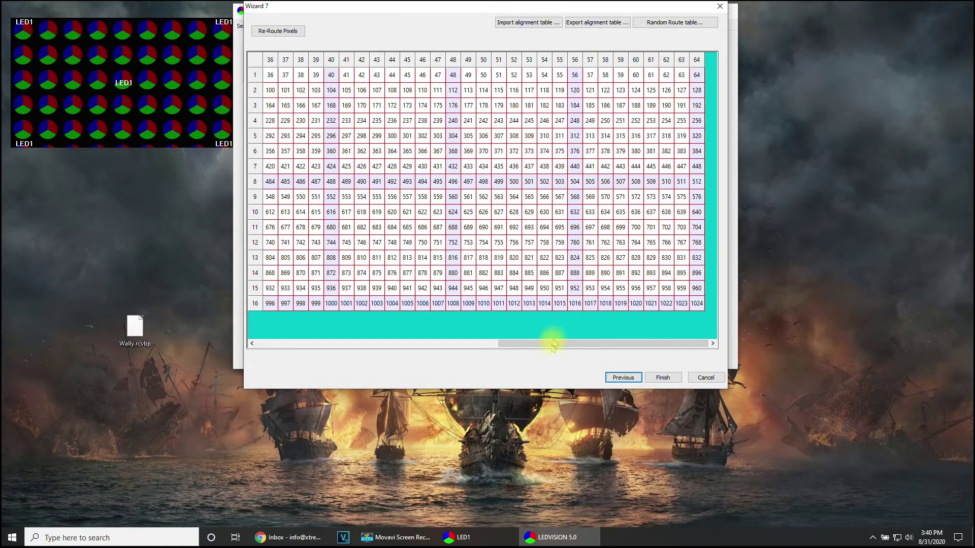
{"action": "left_click_drag", "start_coordinate": [553, 342], "coordinate": [283, 341]}
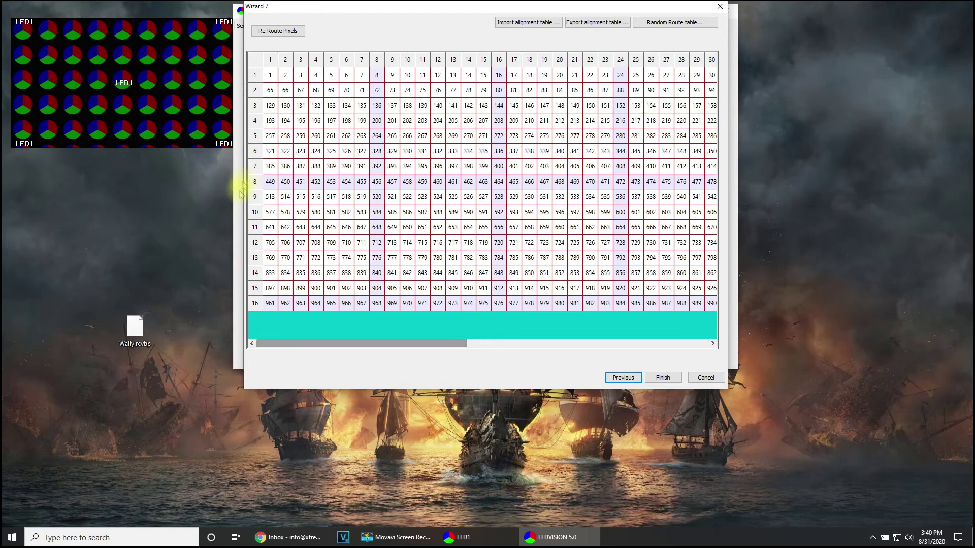
{"action": "left_click", "coordinate": [270, 92]}
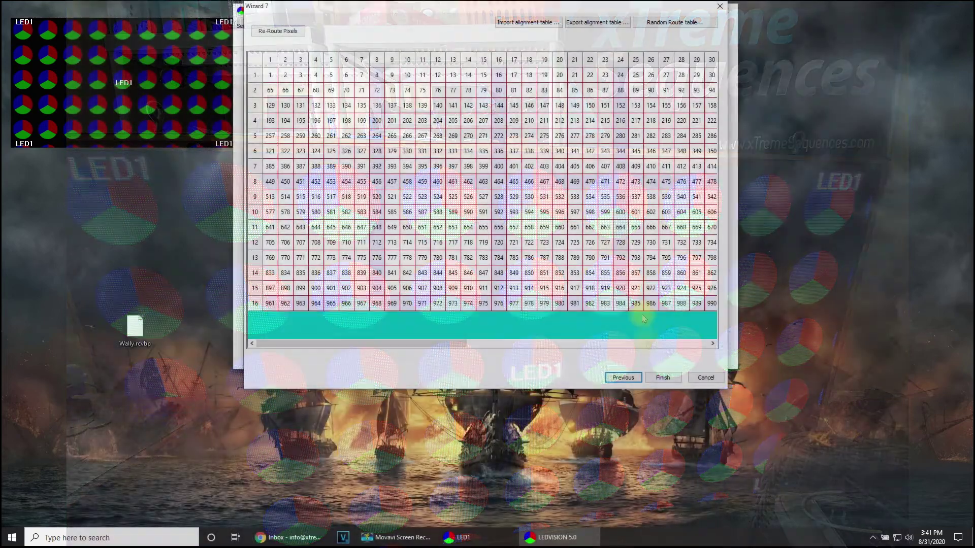
{"action": "left_click", "coordinate": [663, 378]}
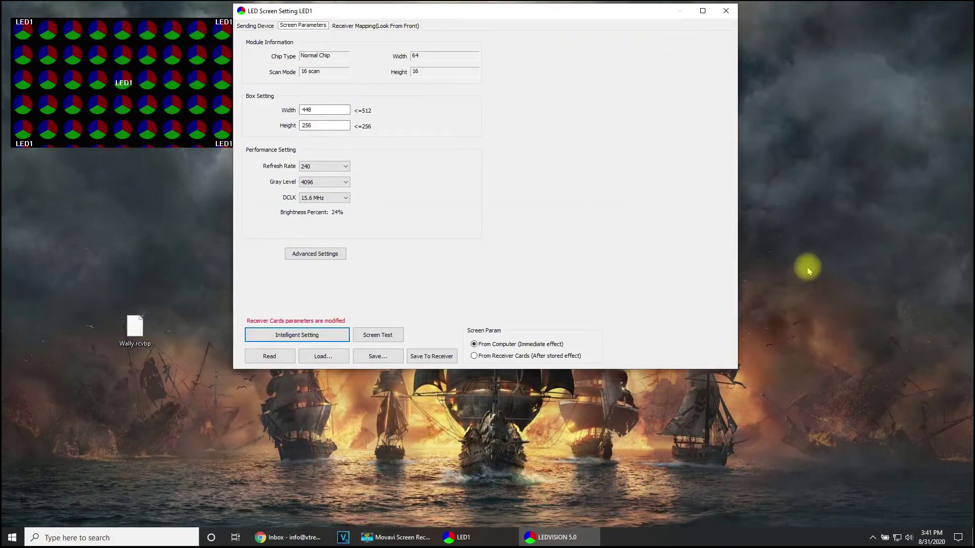
Step: Close the LED Screen Setting window, then the Screen Management dialog and LED1 preview
{"action": "left_click_drag", "start_coordinate": [458, 15], "coordinate": [501, 90]}
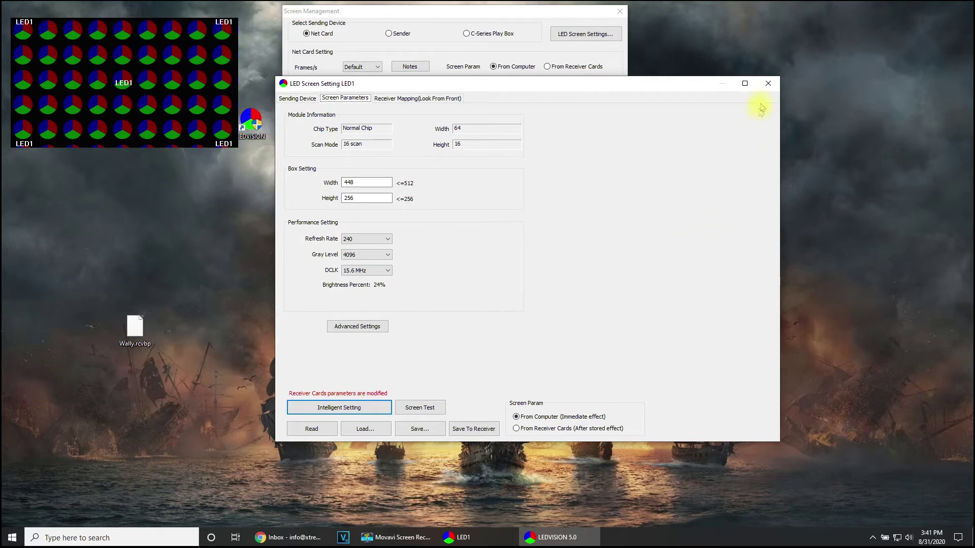
{"action": "left_click", "coordinate": [768, 84]}
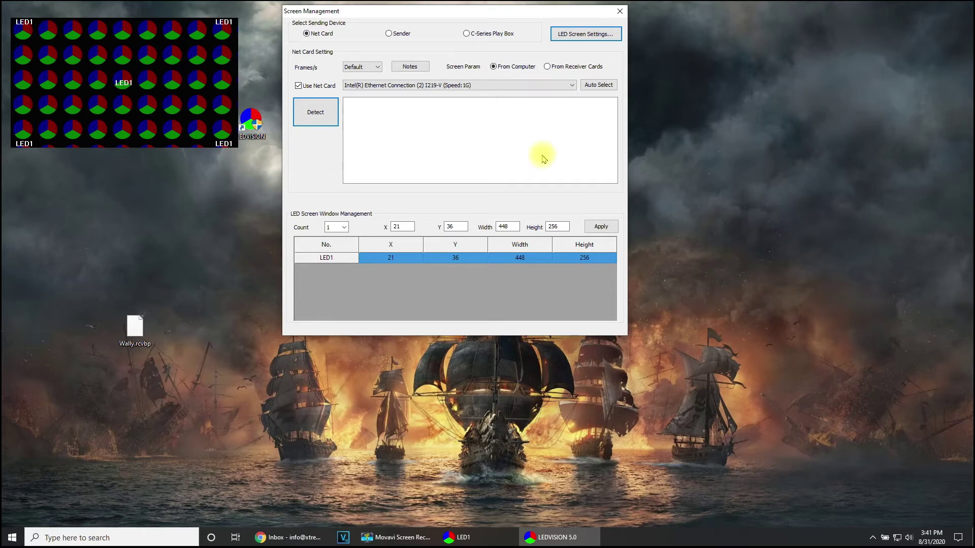
{"action": "left_click", "coordinate": [619, 11]}
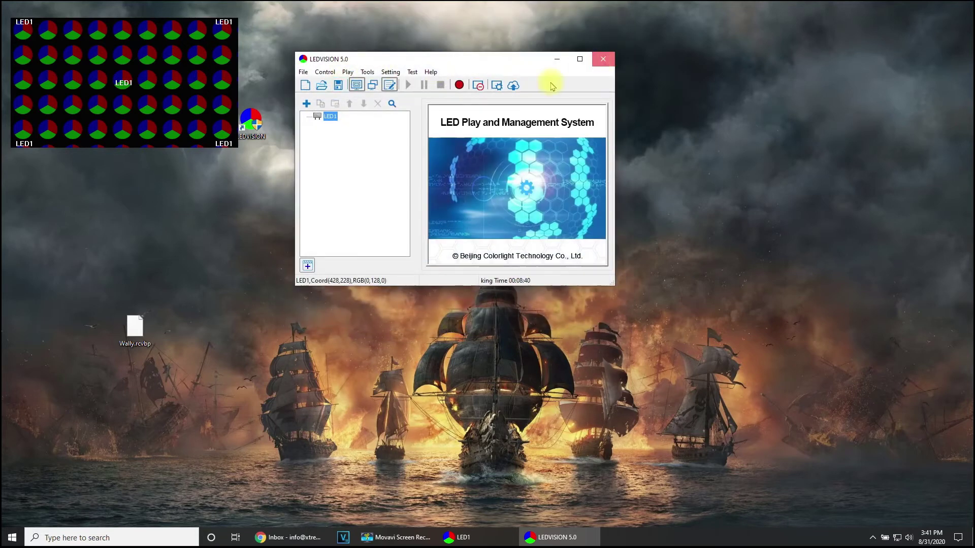
{"action": "left_click", "coordinate": [603, 59]}
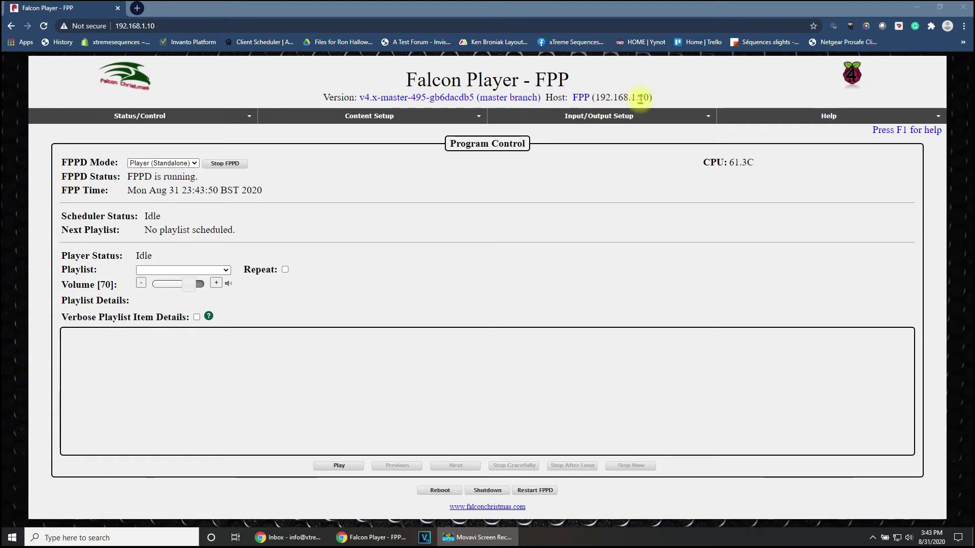
Step: Open the Input/Output Setup menu on the Falcon Player page
{"action": "left_click", "coordinate": [589, 117]}
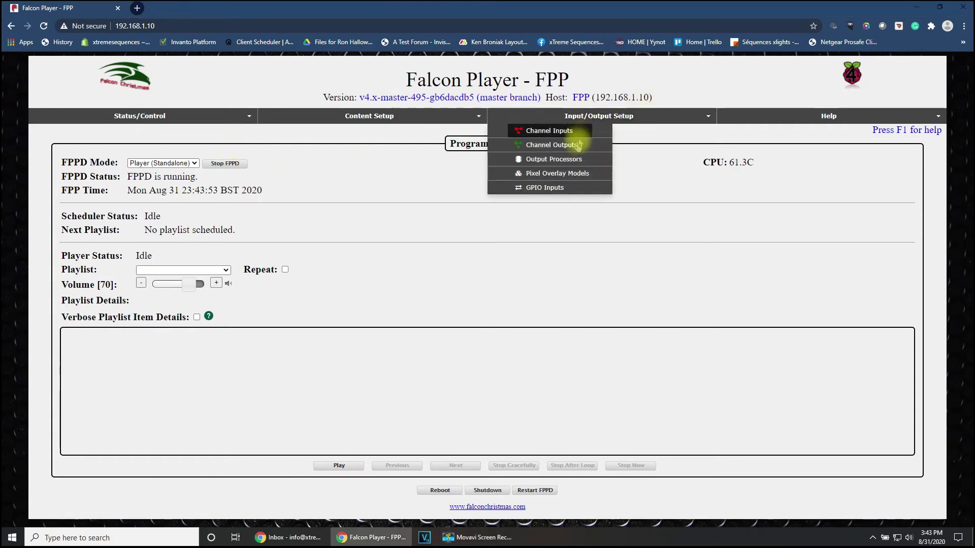
Step: Go to Channel Outputs and show the LED Panels tab with the 7×8 layout of 64x32 panels
{"action": "left_click", "coordinate": [550, 146]}
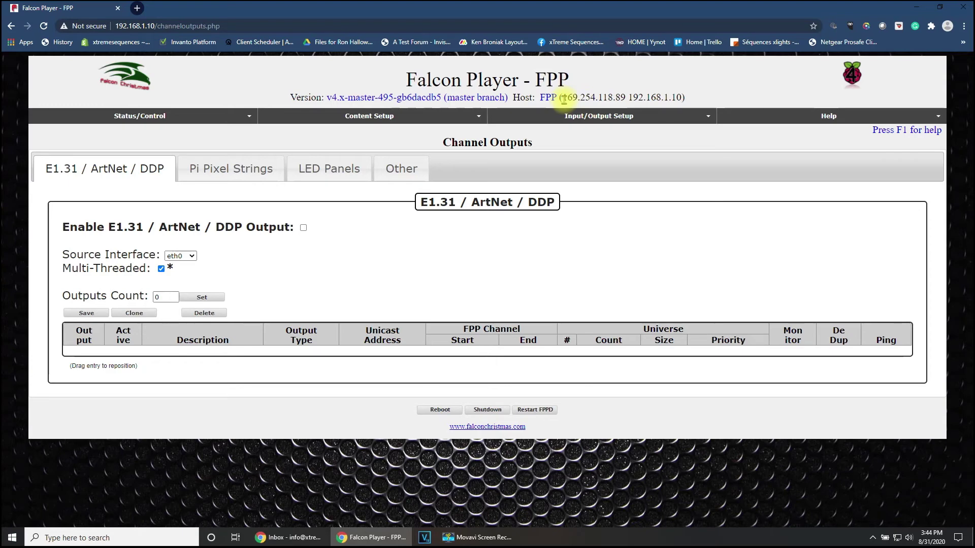
{"action": "left_click", "coordinate": [339, 172]}
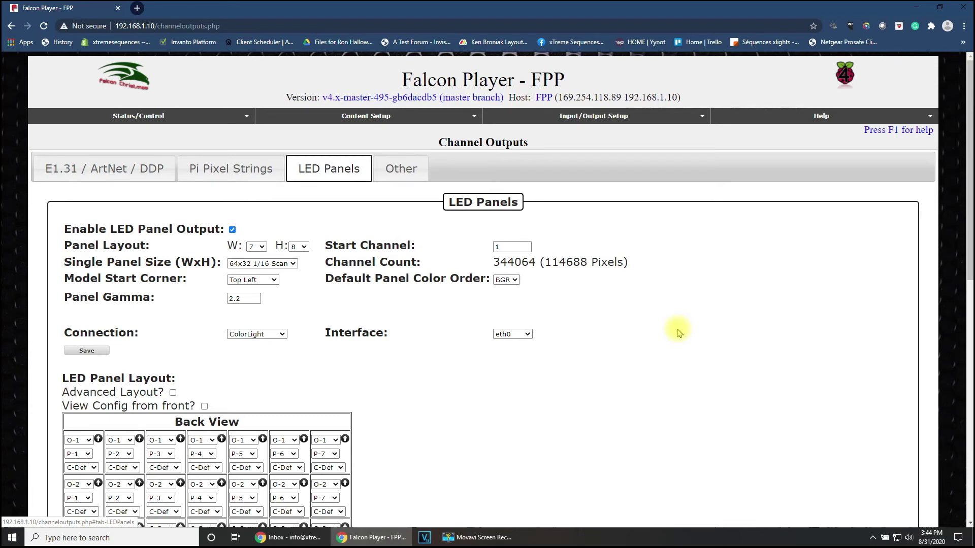
Step: Keep the 64x32 1/16 Scan panel size and eth0 as the ColorLight output interface
{"action": "scroll", "coordinate": [679, 332], "scroll_direction": "down", "scroll_amount": 1}
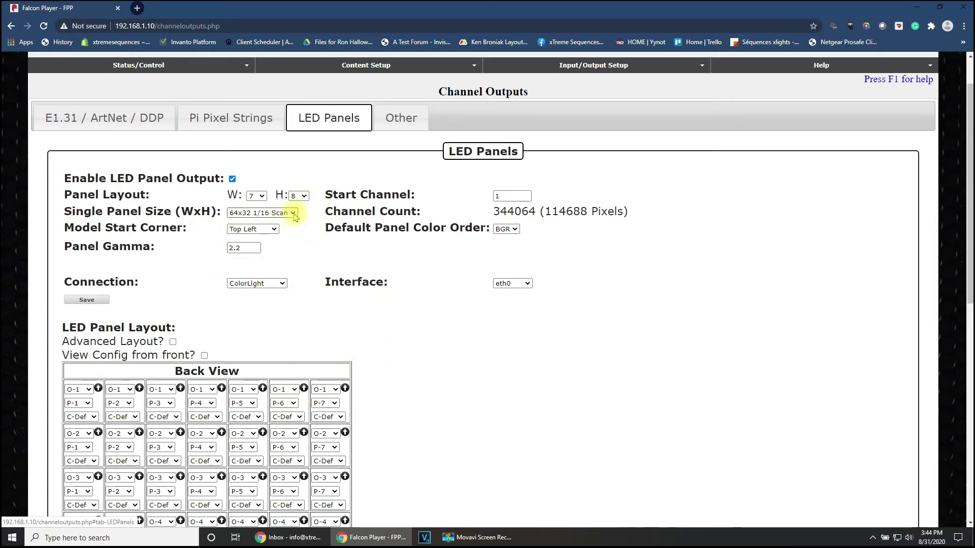
{"action": "left_click", "coordinate": [293, 213]}
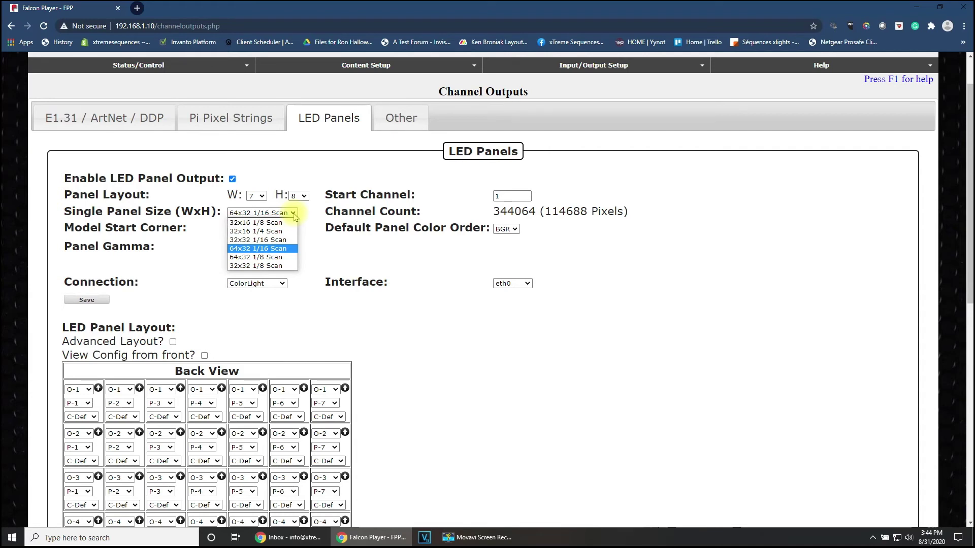
{"action": "left_click", "coordinate": [326, 250]}
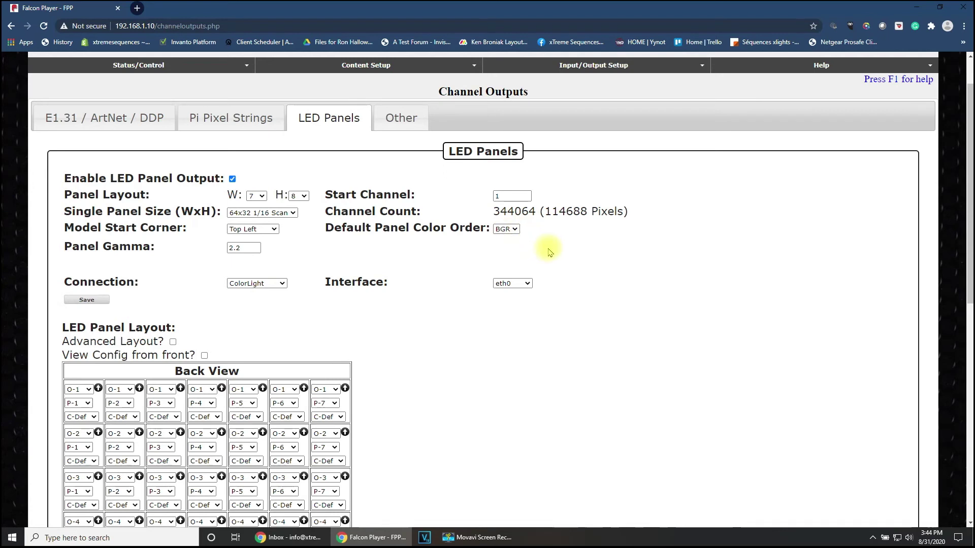
{"action": "left_click", "coordinate": [528, 284]}
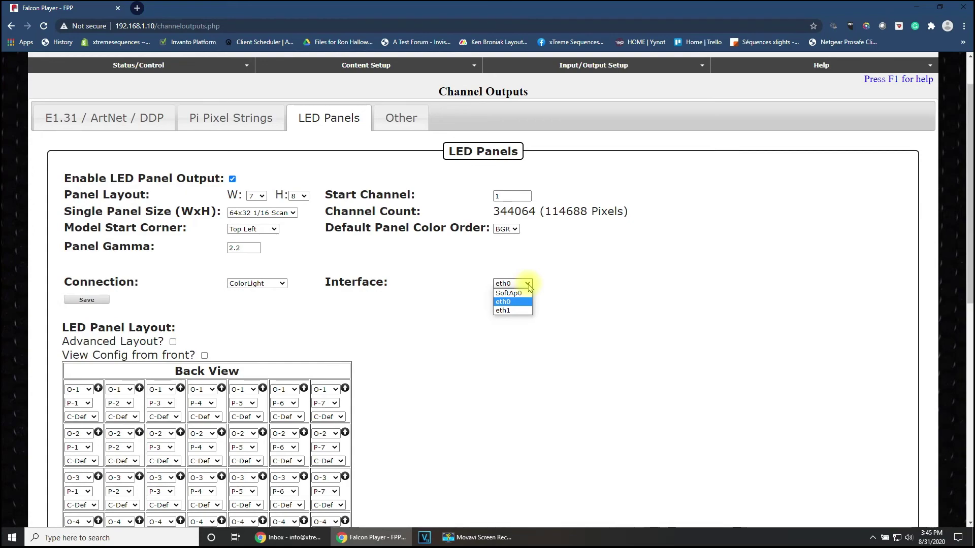
{"action": "left_click", "coordinate": [414, 314]}
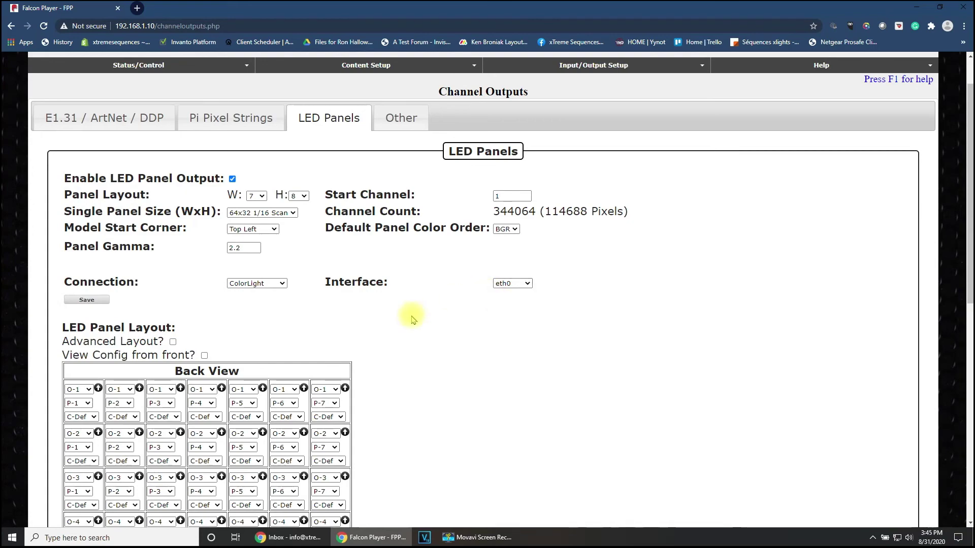
Step: Review the panel layout grid (outputs O-1 to O-8, panels P-1 to P-7) and save the LED panel settings
{"action": "scroll", "coordinate": [417, 340], "scroll_direction": "down", "scroll_amount": 3}
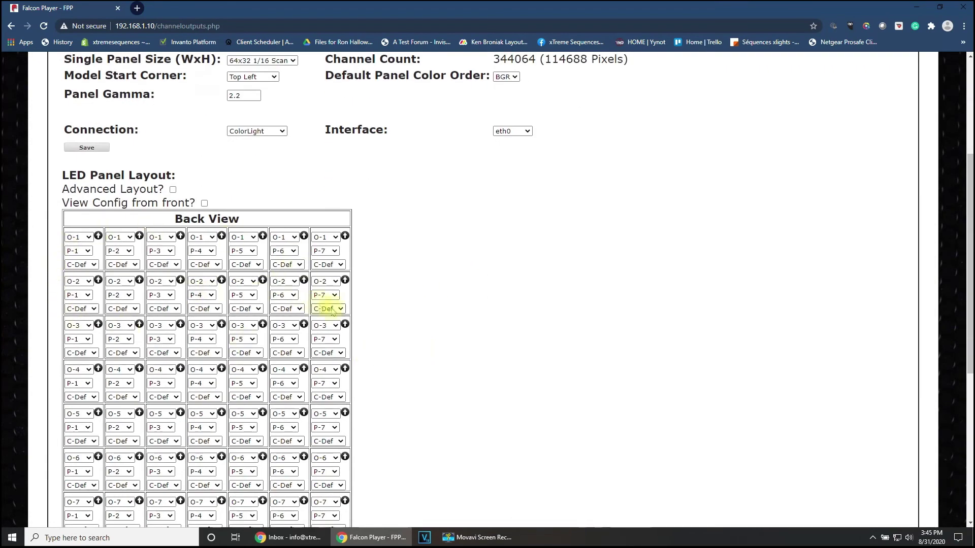
{"action": "scroll", "coordinate": [335, 310], "scroll_direction": "down", "scroll_amount": 3}
{"action": "scroll", "coordinate": [453, 305], "scroll_direction": "up", "scroll_amount": 1}
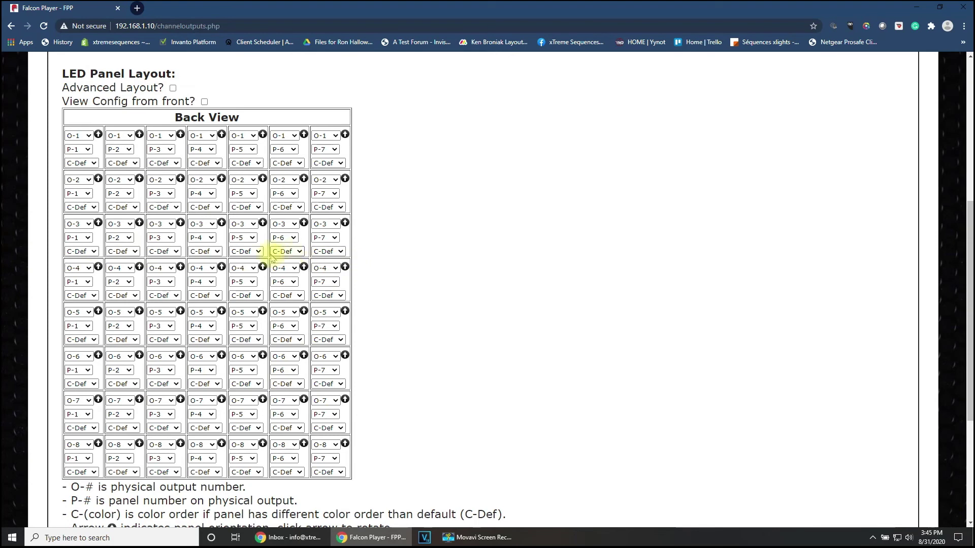
{"action": "scroll", "coordinate": [439, 311], "scroll_direction": "up", "scroll_amount": 1}
{"action": "scroll", "coordinate": [439, 311], "scroll_direction": "up", "scroll_amount": 2}
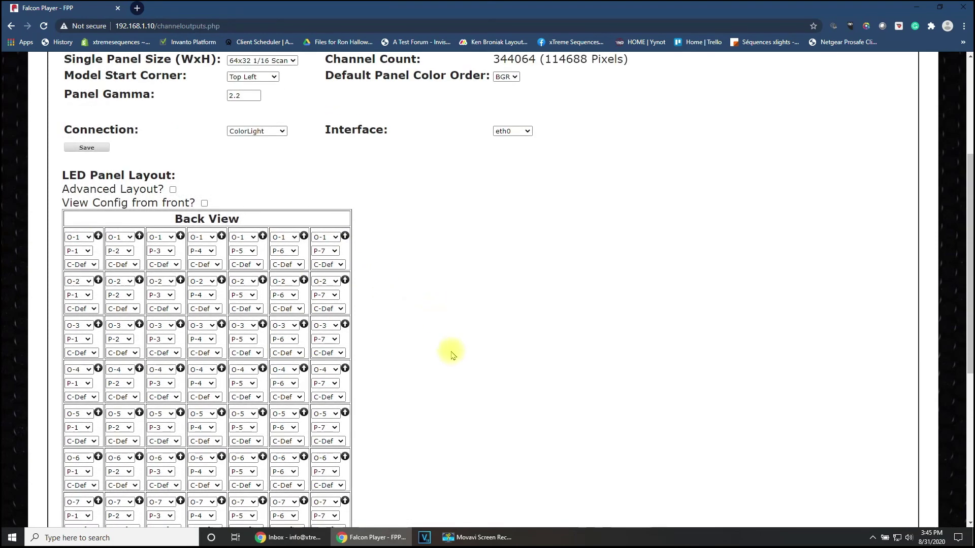
{"action": "scroll", "coordinate": [453, 355], "scroll_direction": "down", "scroll_amount": 2}
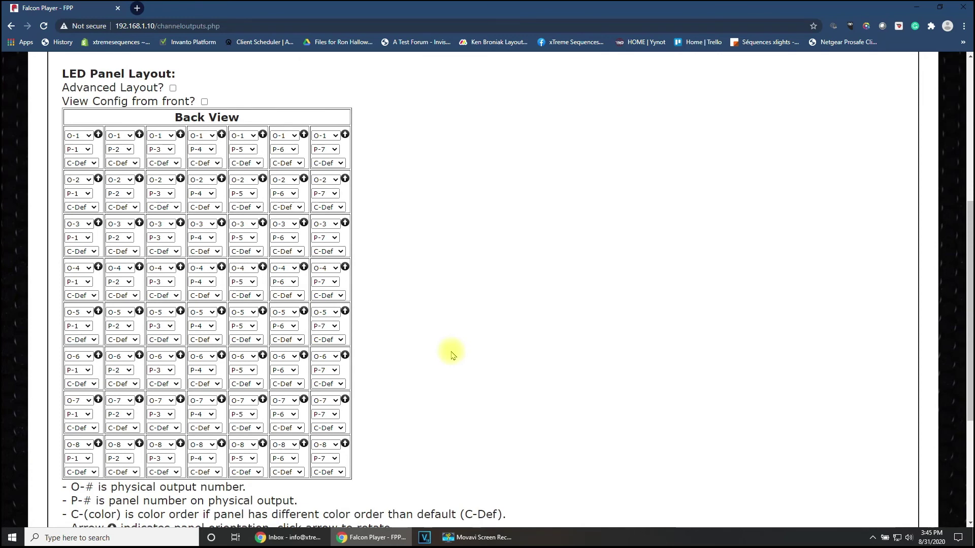
{"action": "scroll", "coordinate": [452, 357], "scroll_direction": "up", "scroll_amount": 5}
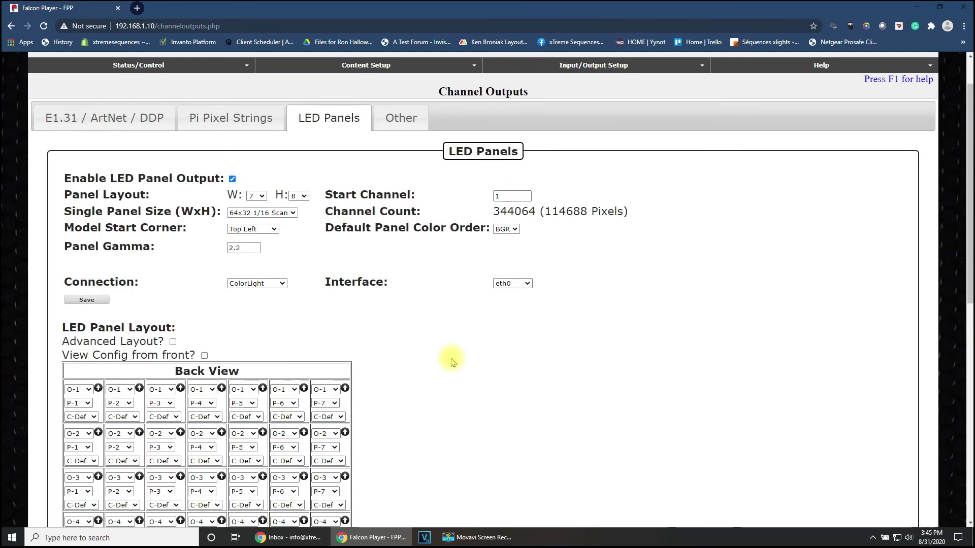
{"action": "scroll", "coordinate": [527, 416], "scroll_direction": "down", "scroll_amount": 2}
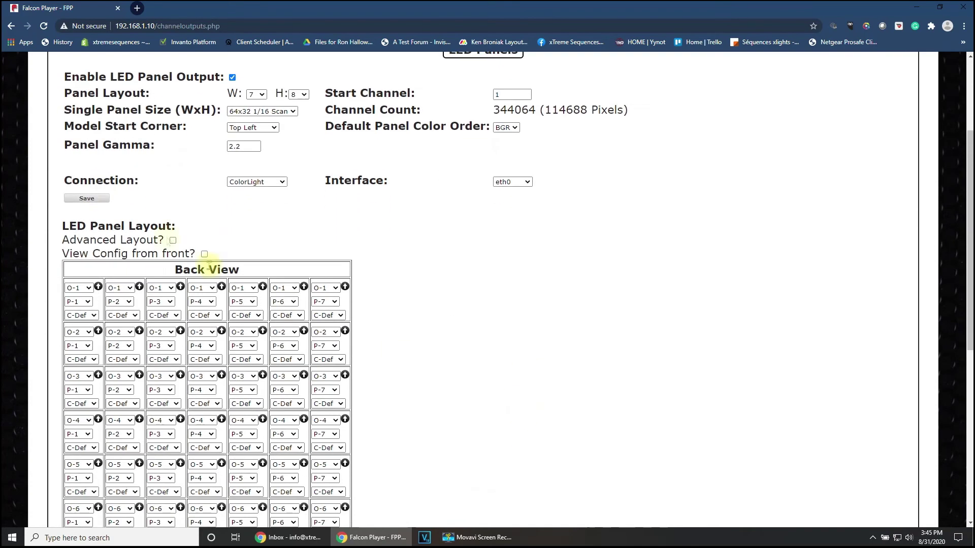
{"action": "left_click", "coordinate": [87, 198]}
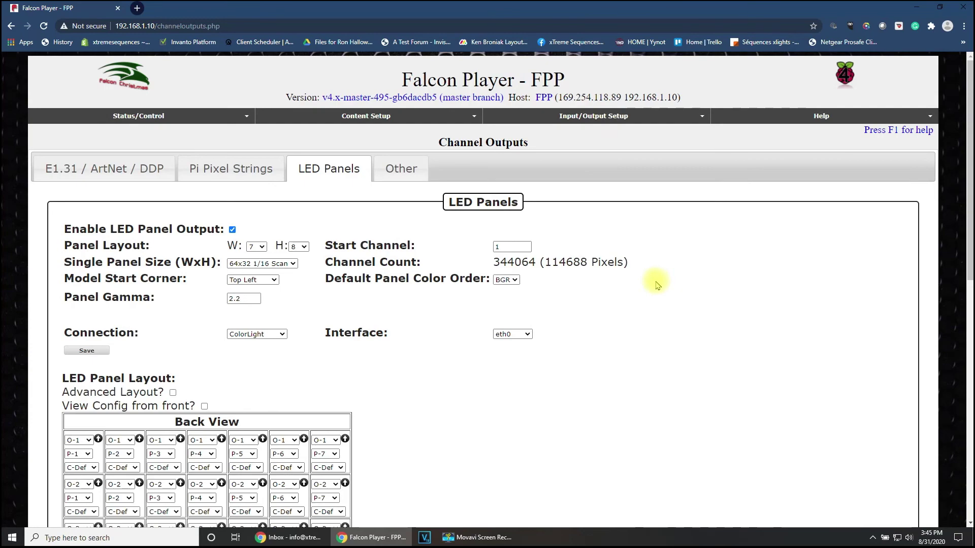
{"action": "mouse_move", "coordinate": [112, 118]}
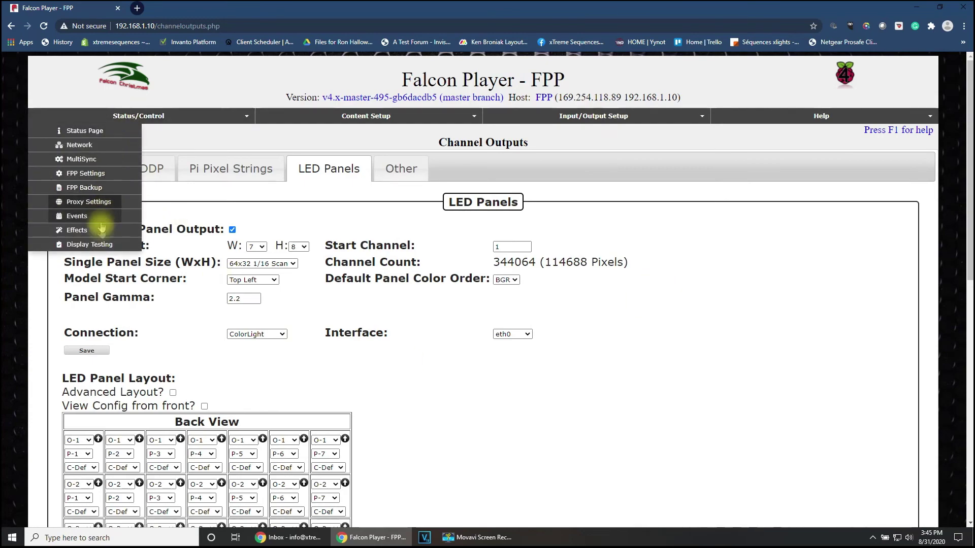
Step: Open Display Testing and choose the solid Fill pattern with red and green at 0 for blue
{"action": "left_click", "coordinate": [90, 244]}
{"action": "scroll", "coordinate": [535, 382], "scroll_direction": "down", "scroll_amount": 1}
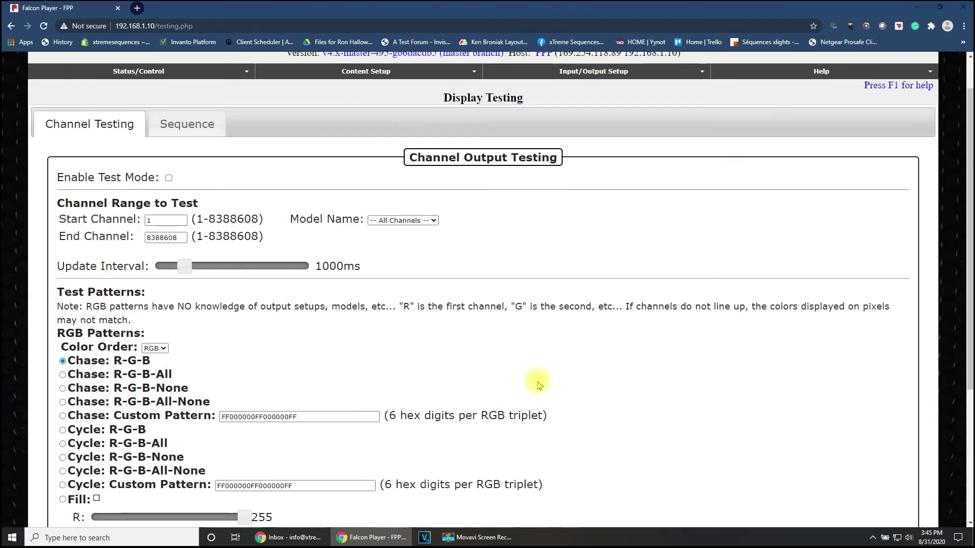
{"action": "scroll", "coordinate": [337, 409], "scroll_direction": "down", "scroll_amount": 4}
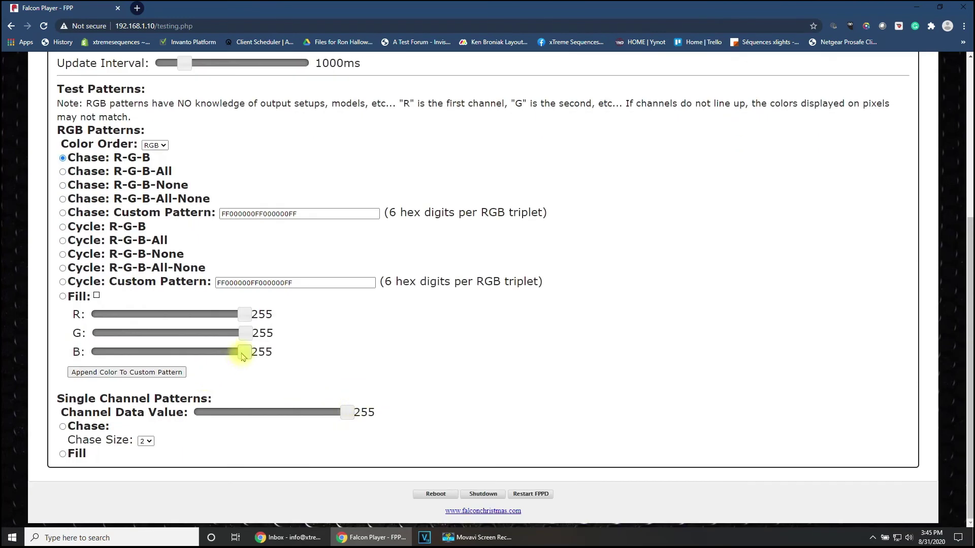
{"action": "left_click_drag", "start_coordinate": [245, 333], "coordinate": [93, 333]}
{"action": "left_click_drag", "start_coordinate": [244, 315], "coordinate": [92, 314]}
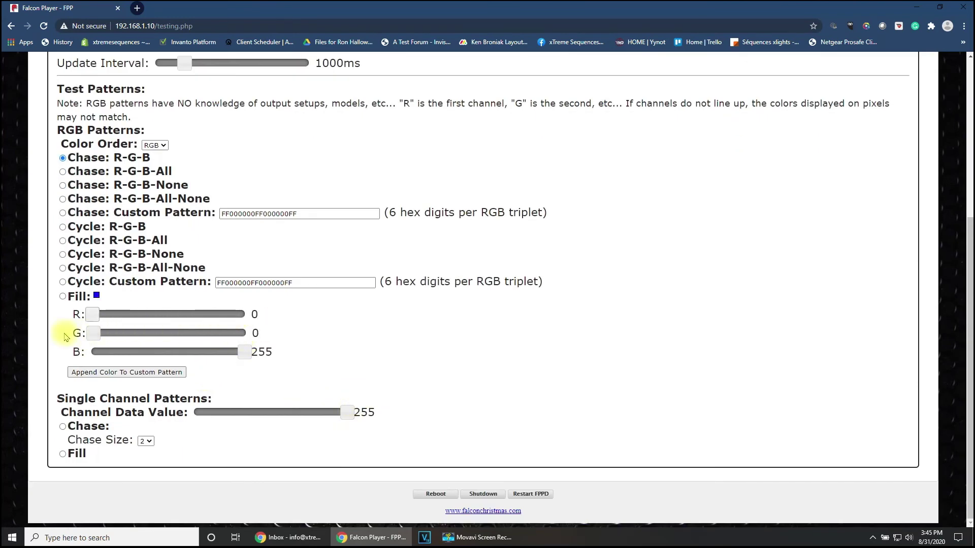
{"action": "left_click", "coordinate": [62, 296]}
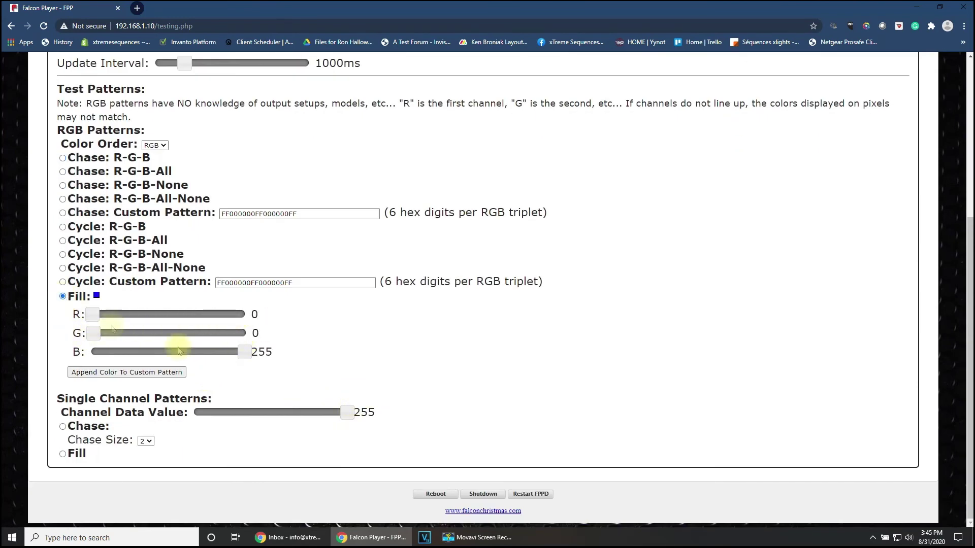
{"action": "scroll", "coordinate": [327, 392], "scroll_direction": "up", "scroll_amount": 5}
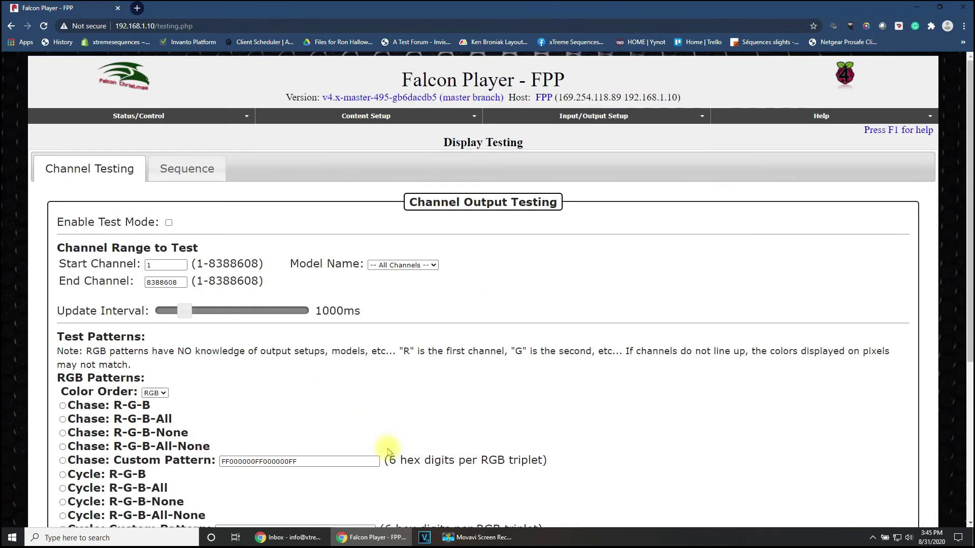
Step: Minimize Chrome to the desktop, restore the FPP Display Testing page and scroll down it
{"action": "left_click", "coordinate": [917, 7]}
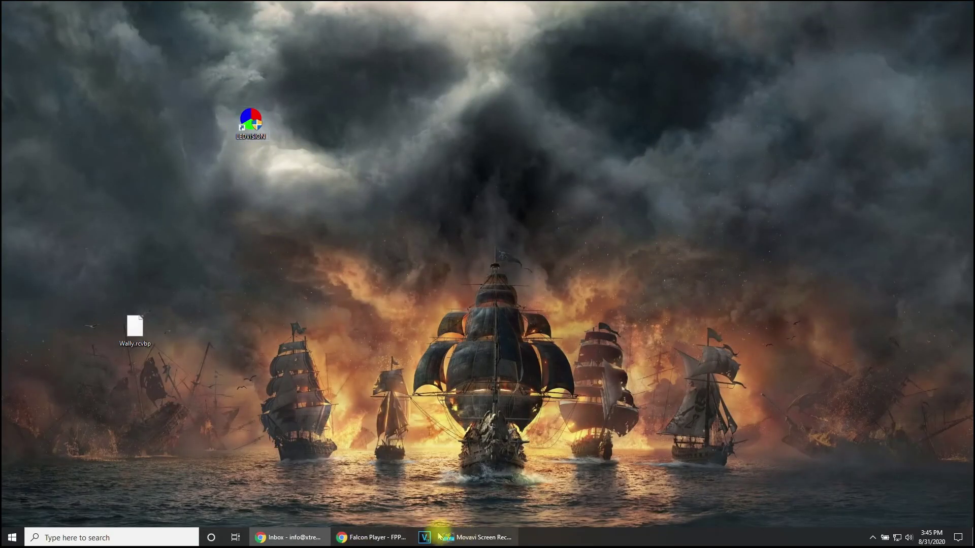
{"action": "left_click", "coordinate": [391, 536]}
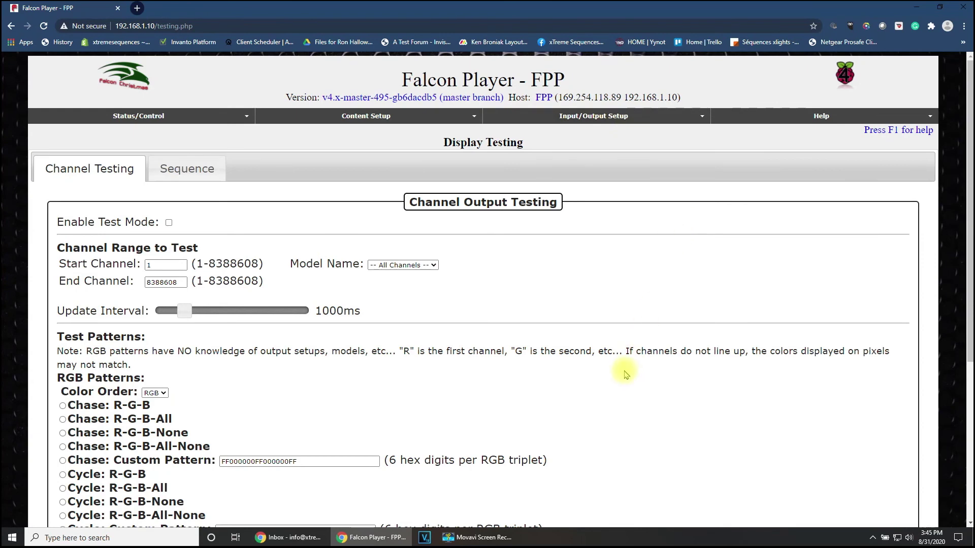
{"action": "scroll", "coordinate": [624, 375], "scroll_direction": "down", "scroll_amount": 1}
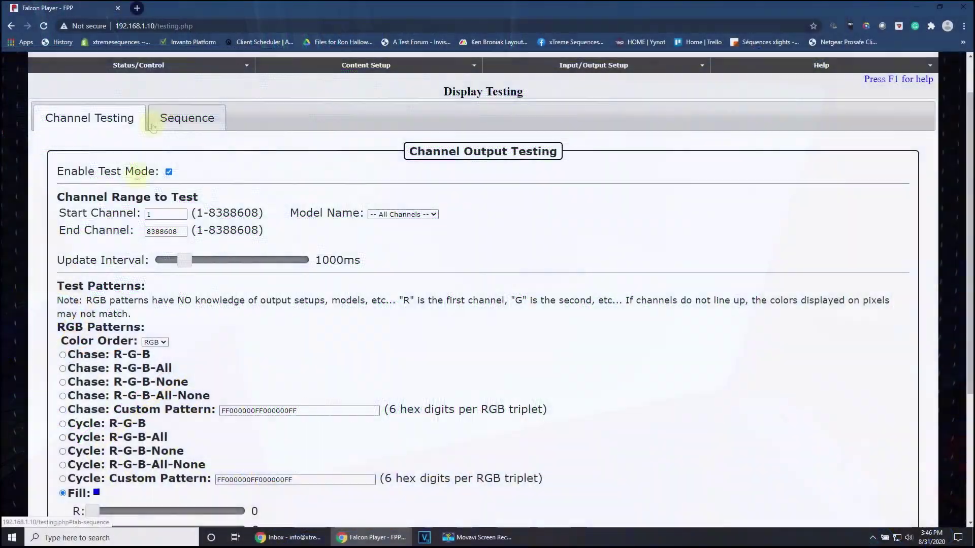
{"action": "scroll", "coordinate": [233, 335], "scroll_direction": "down", "scroll_amount": 2}
Step: Run yellow (R 255, G 255, B 0), orange and red fills, ending at R 0, G 0, B 255
{"action": "left_click_drag", "start_coordinate": [236, 352], "coordinate": [250, 320]}
{"action": "left_click_drag", "start_coordinate": [93, 333], "coordinate": [251, 333]}
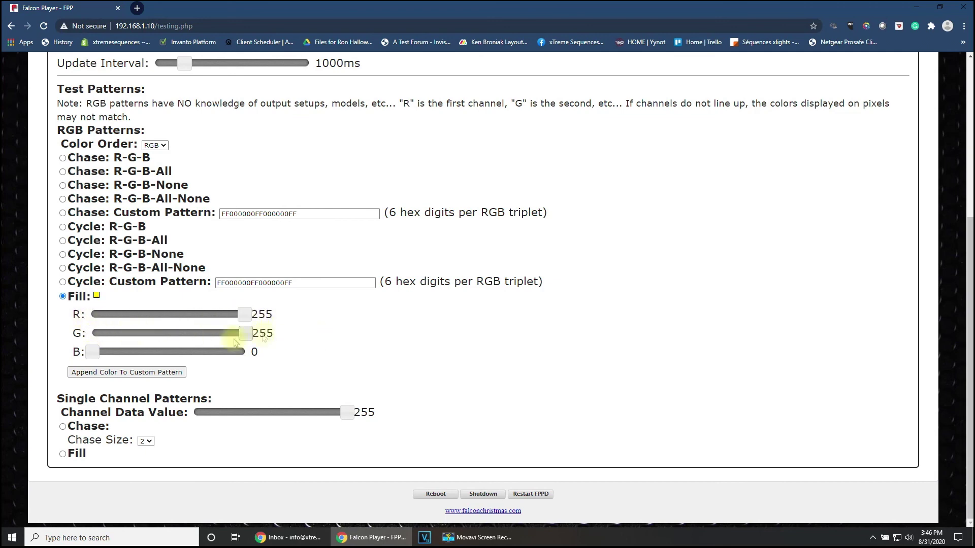
{"action": "left_click_drag", "start_coordinate": [94, 359], "coordinate": [18, 348]}
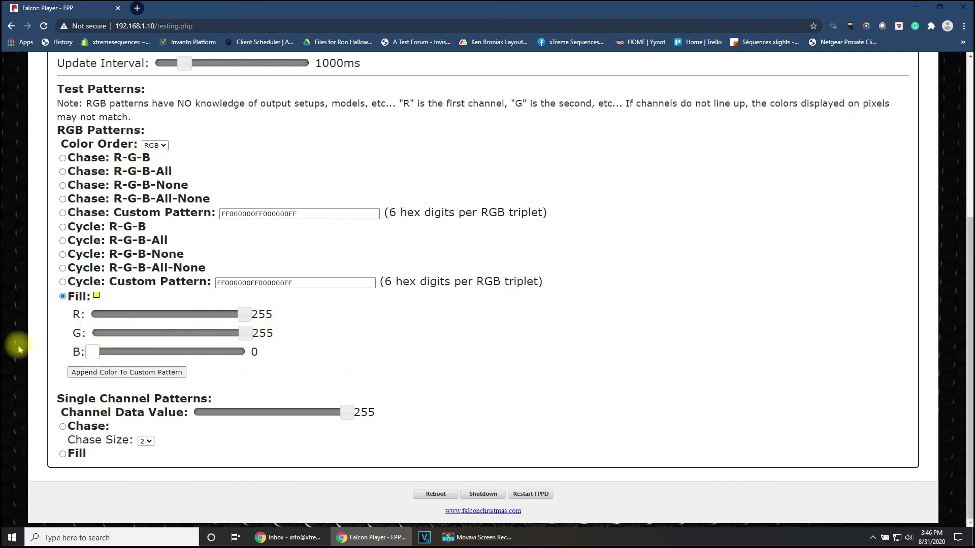
{"action": "left_click_drag", "start_coordinate": [239, 335], "coordinate": [97, 360]}
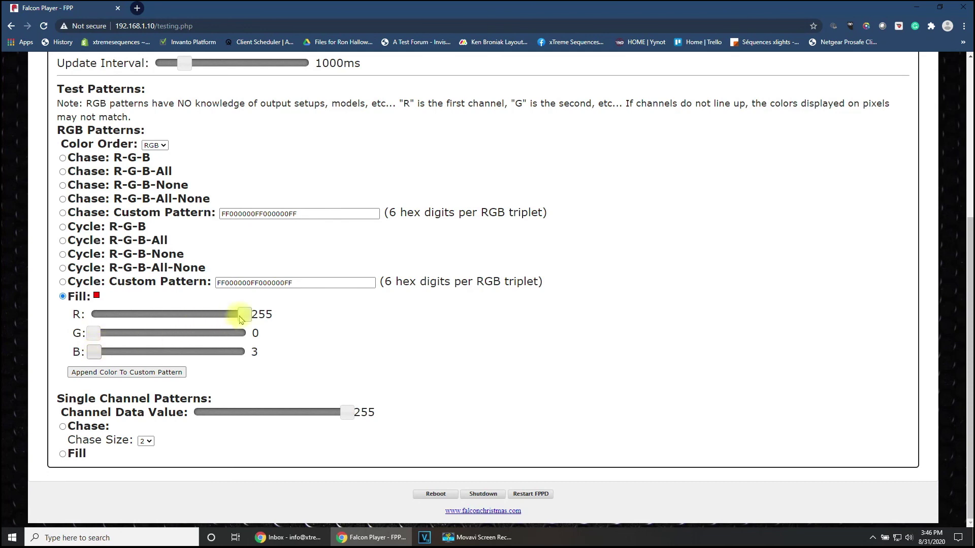
{"action": "left_click_drag", "start_coordinate": [245, 316], "coordinate": [266, 370]}
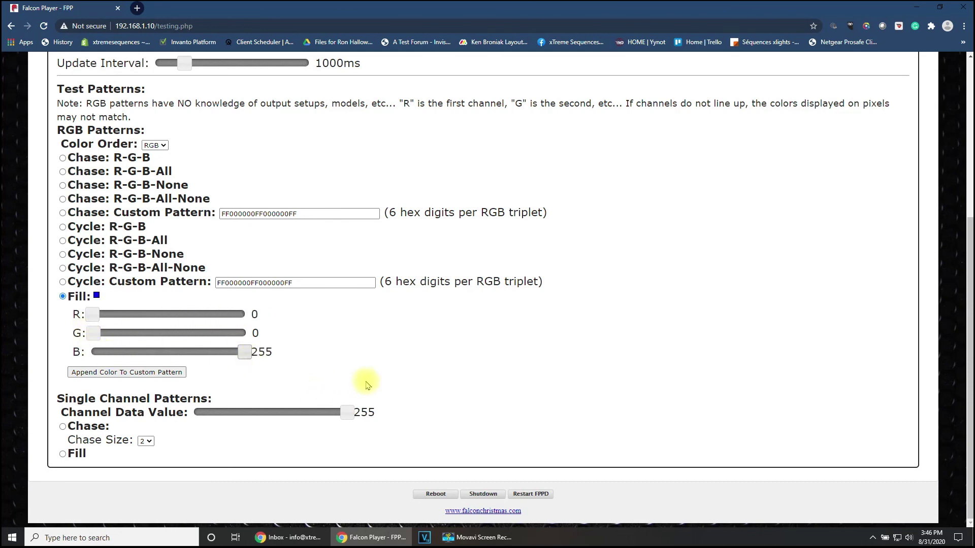
{"action": "scroll", "coordinate": [368, 384], "scroll_direction": "up", "scroll_amount": 5}
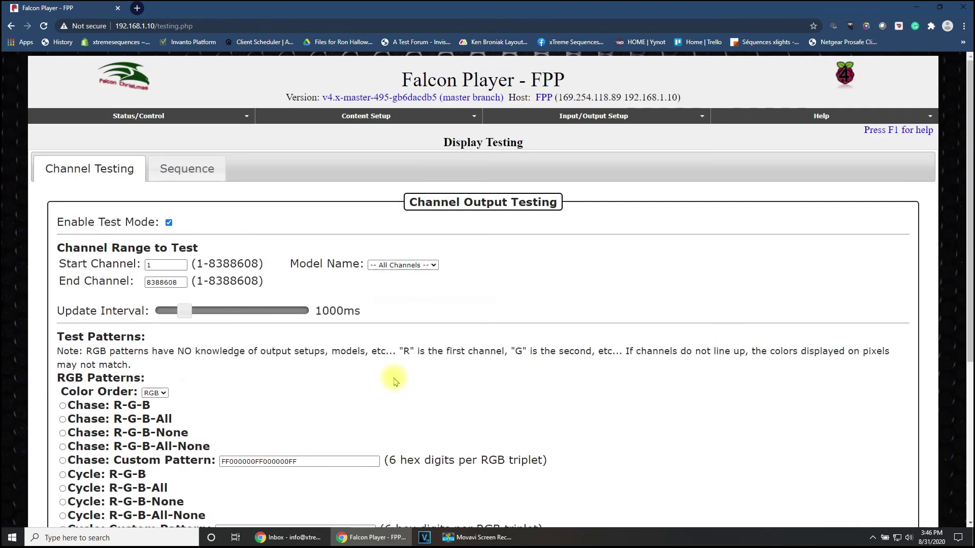